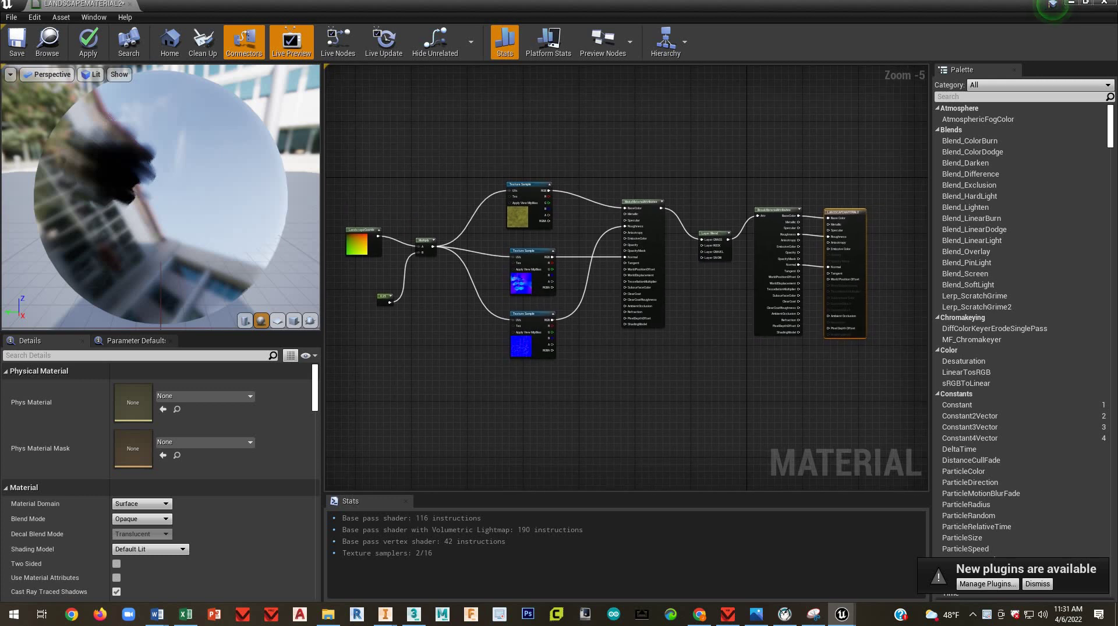
Step: Move the whole grass node group, from LandscapeCoords to MakeMaterialAttributes, up and away from the Layer Blend node to free space below it
mouse_move(711, 326)
right_mouse_down()
mouse_move(687, 317)
mouse_move(718, 356)
mouse_move(713, 339)
right_mouse_up()
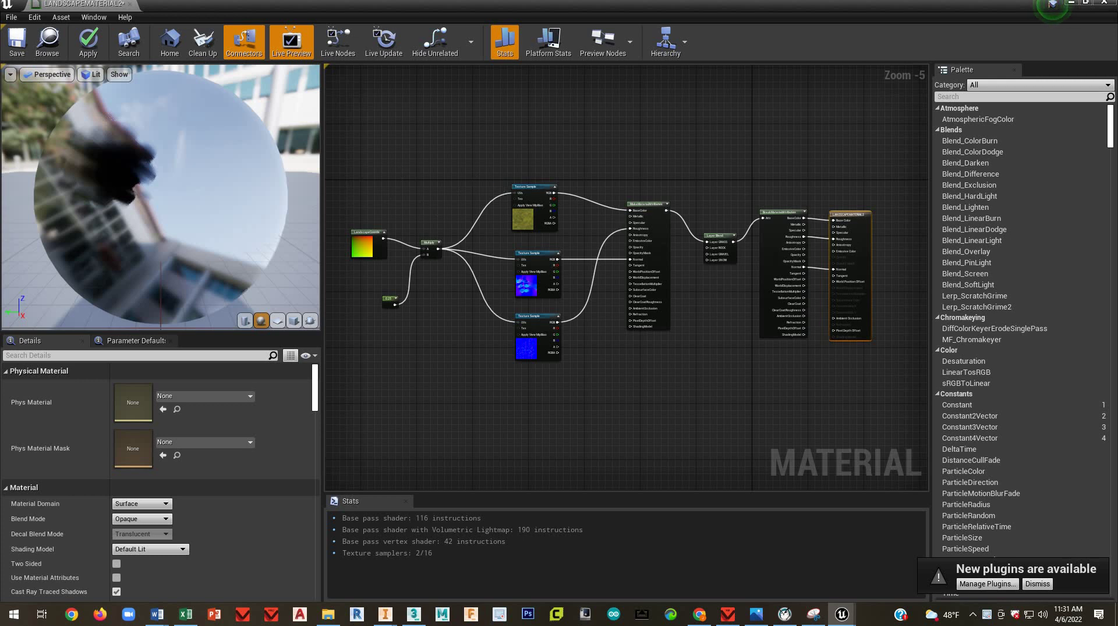
right_click_drag(334, 126, 353, 134)
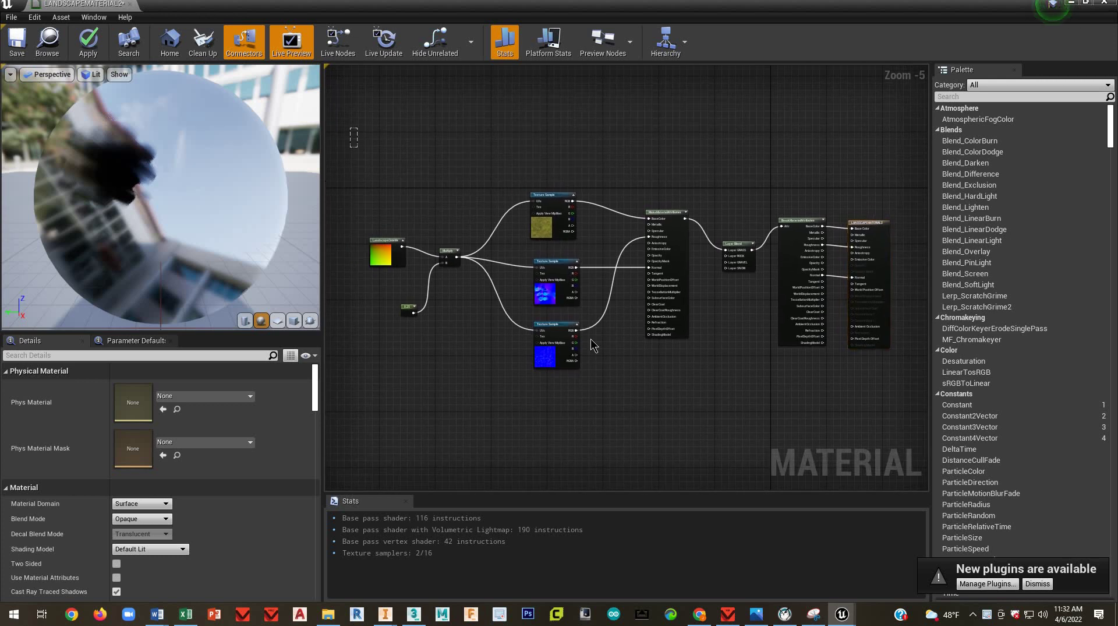
left_click_drag(592, 344, 748, 372)
right_click_drag(554, 190, 558, 234)
left_click_drag(546, 154, 540, 89)
scroll(617, 285, "down", 1)
right_click_drag(617, 293, 619, 332)
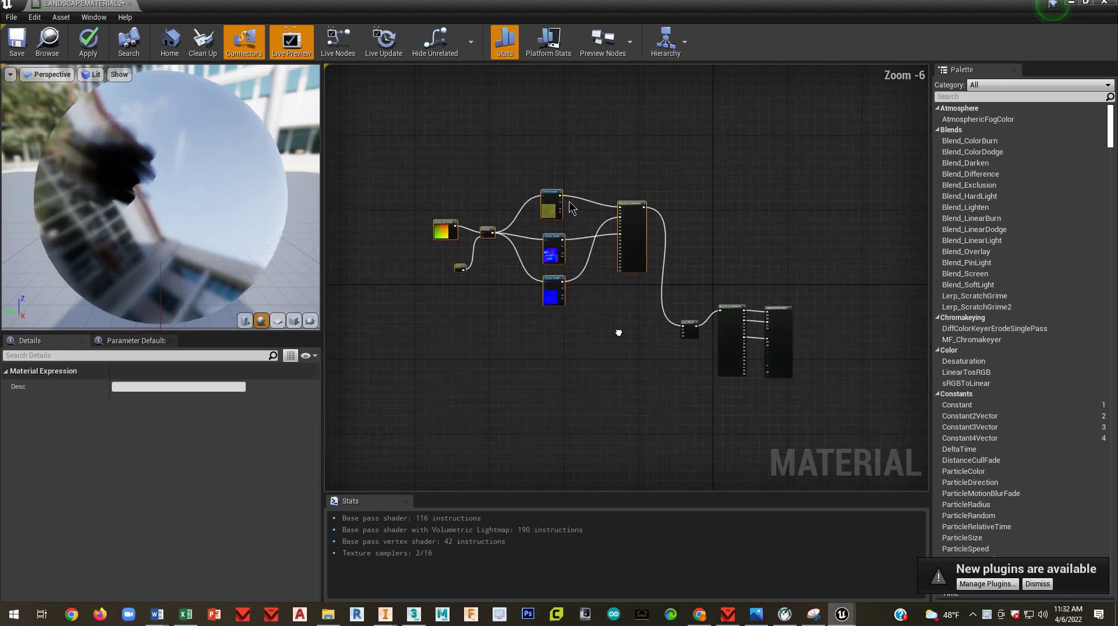
left_click_drag(550, 191, 544, 164)
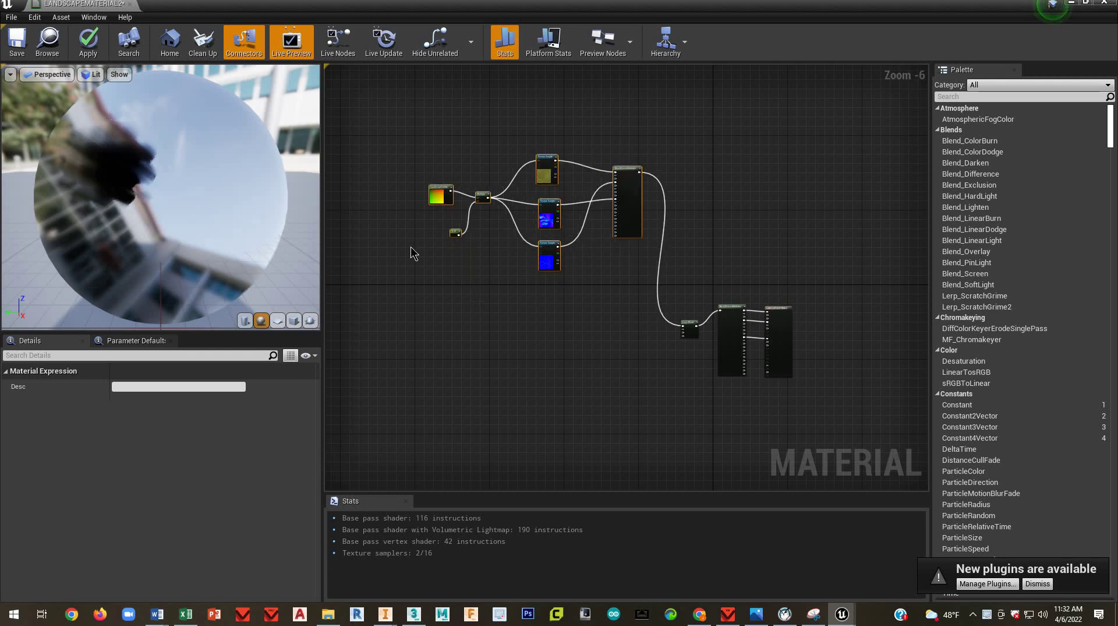
Step: Restore the material editor to a smaller floating window and place it above the content browser's Textures folder
scroll(491, 231, "up", 2)
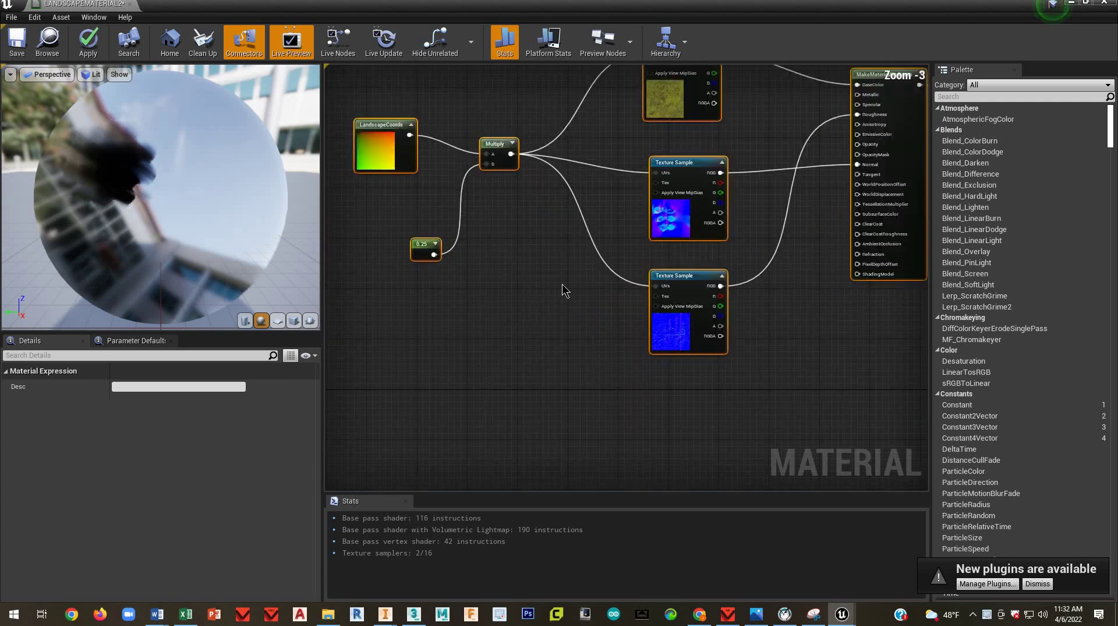
scroll(561, 287, "down", 1)
right_click_drag(670, 335, 594, 218)
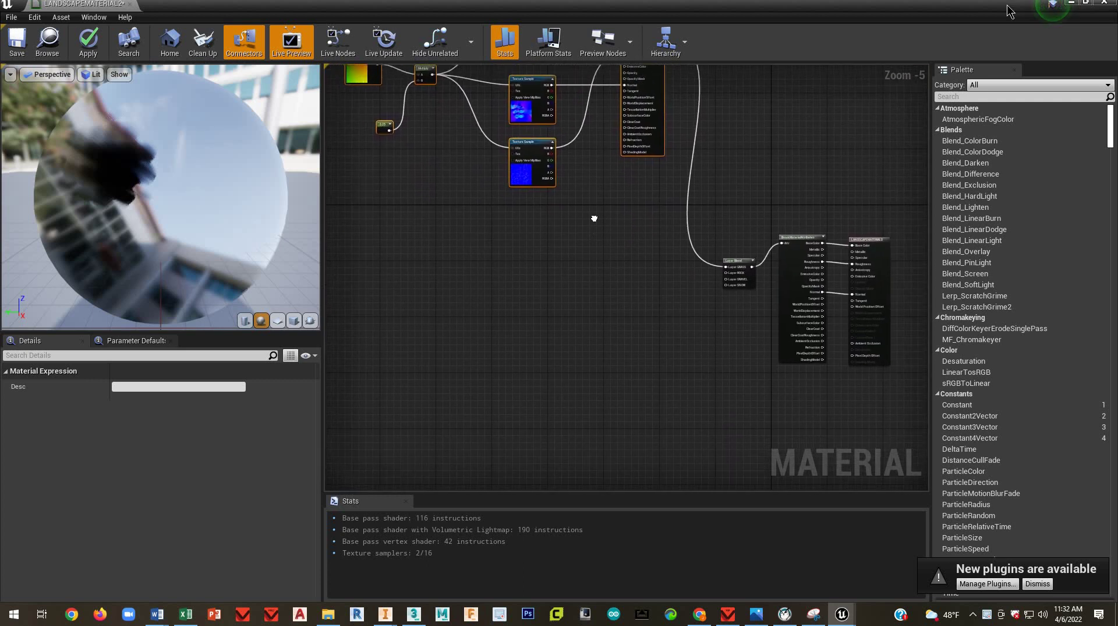
left_click(1086, 3)
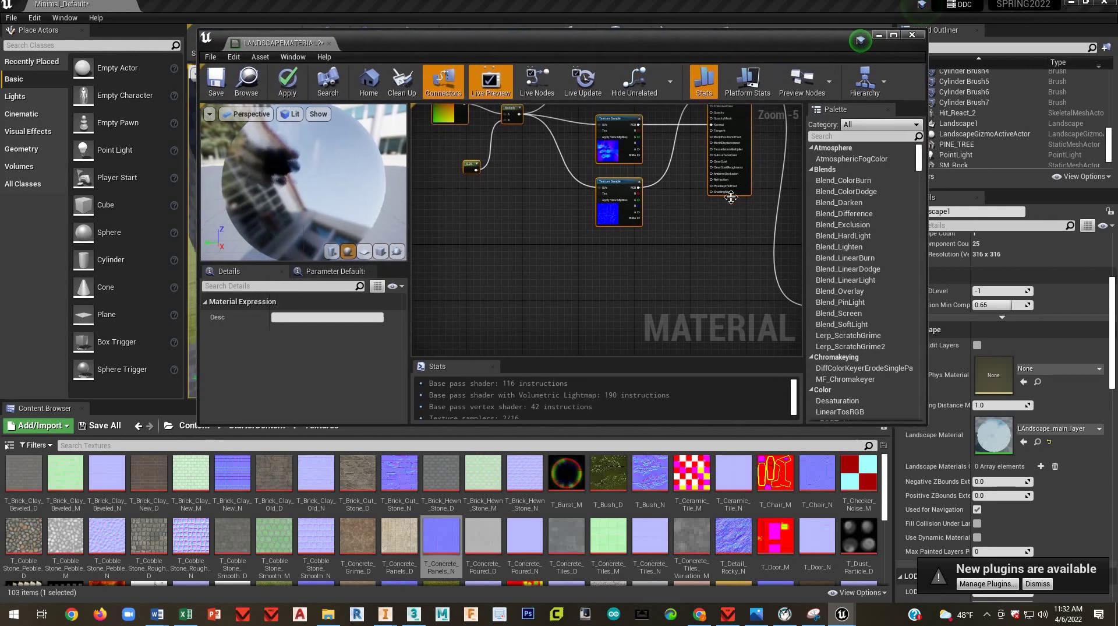
right_click_drag(709, 212, 629, 286)
right_click_drag(732, 273, 516, 163)
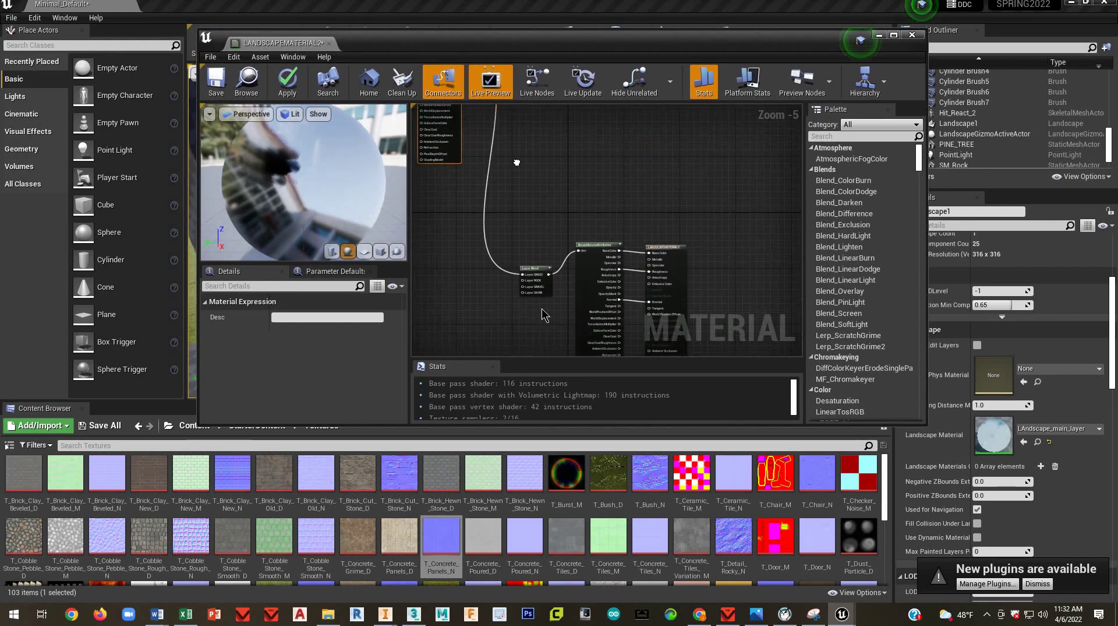
scroll(531, 306, "up", 4)
scroll(552, 274, "up", 1)
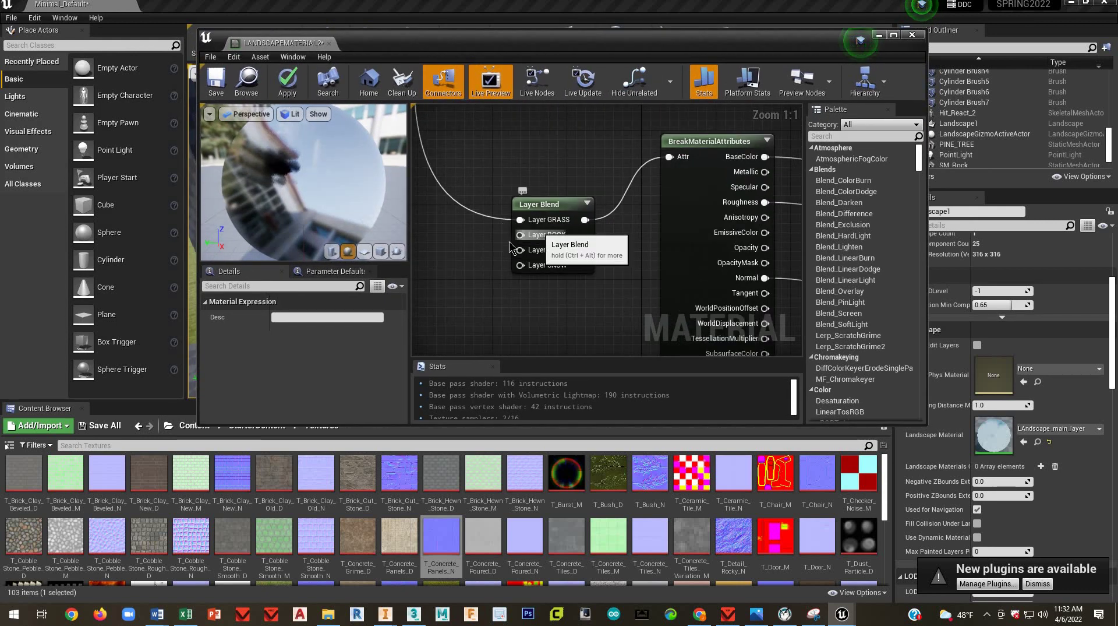
scroll(515, 263, "down", 5)
scroll(495, 265, "down", 3)
right_click_drag(501, 244, 681, 276)
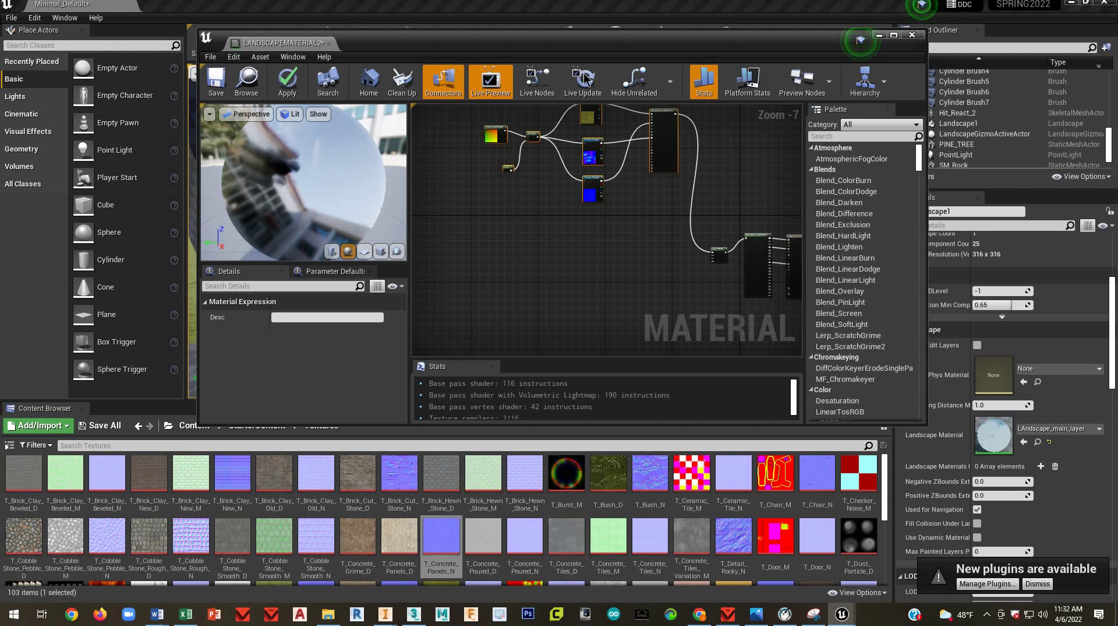
left_click_drag(646, 49, 615, 32)
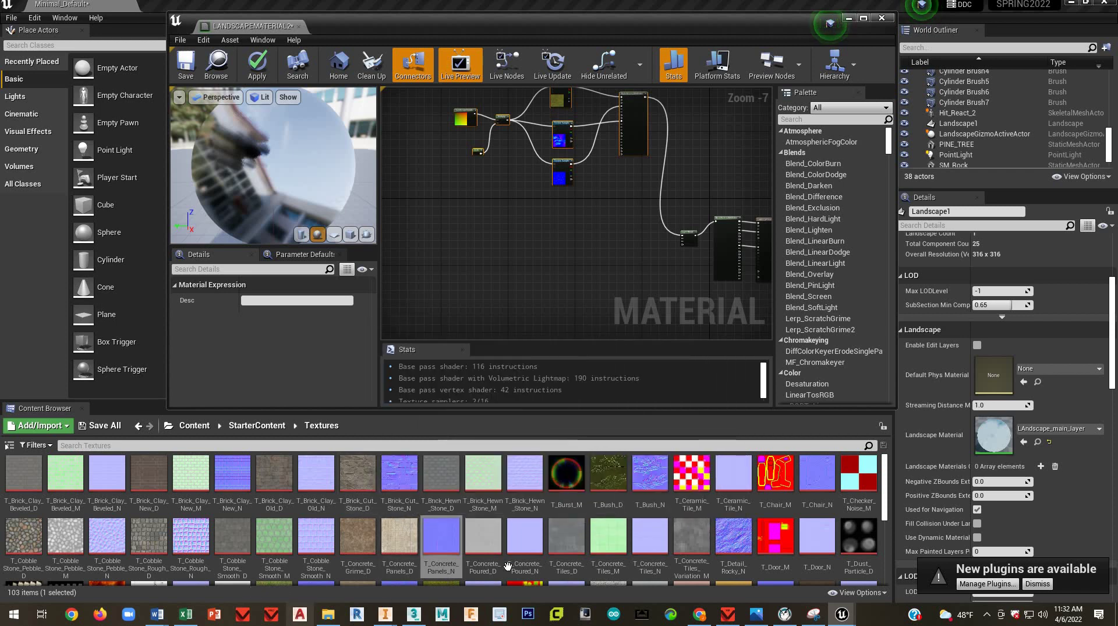
Step: Add T_Rock_Smooth_Granite_D, T_Rock_Slate_N and T_Perlin_Noise_M from the Textures folder as texture samples below the grass textures
scroll(544, 548, "down", 2)
scroll(545, 547, "down", 2)
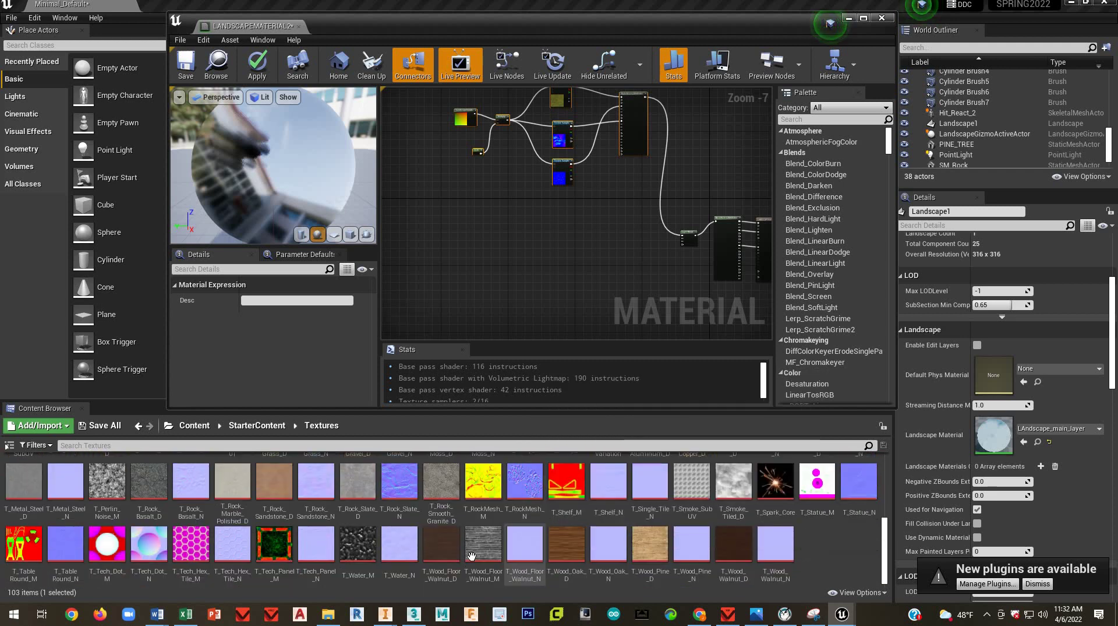
left_click(446, 483)
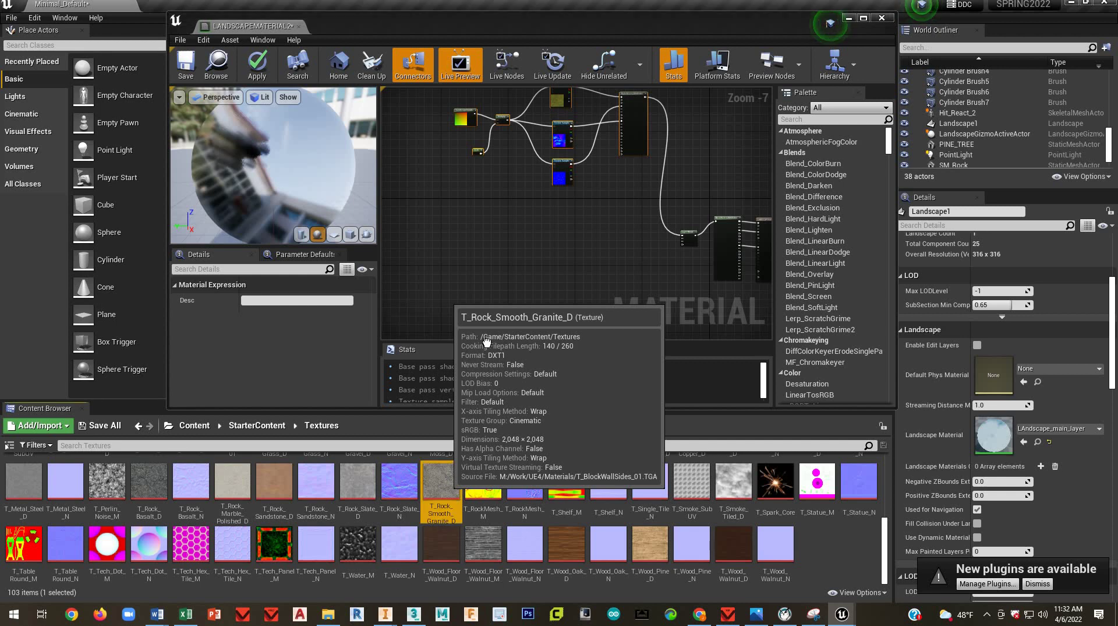
left_click_drag(486, 341, 561, 216)
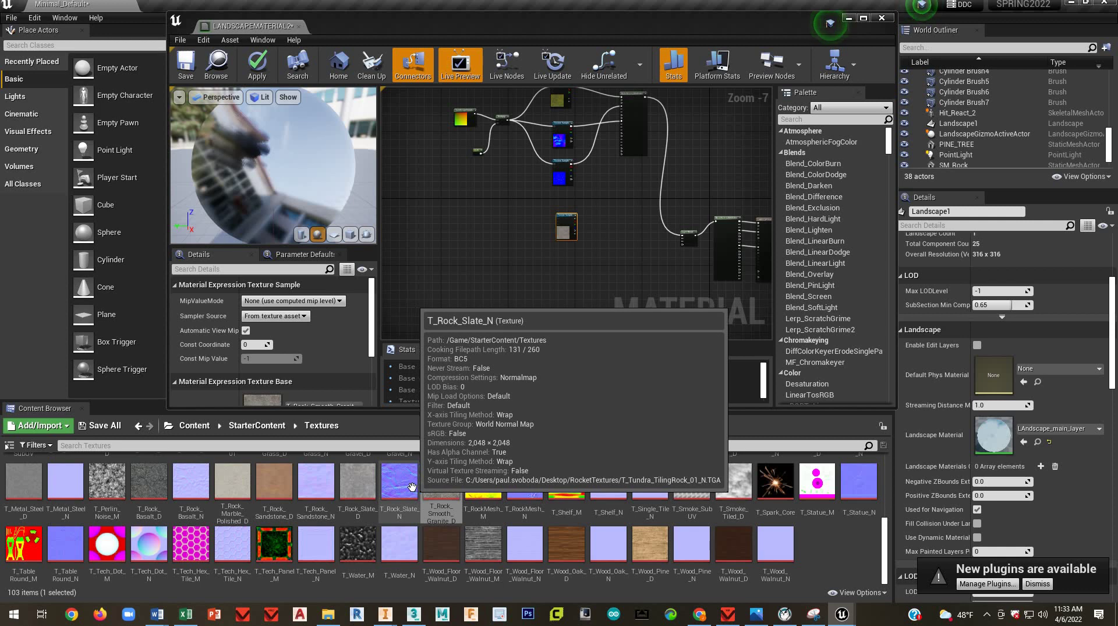
left_click_drag(399, 483, 555, 263)
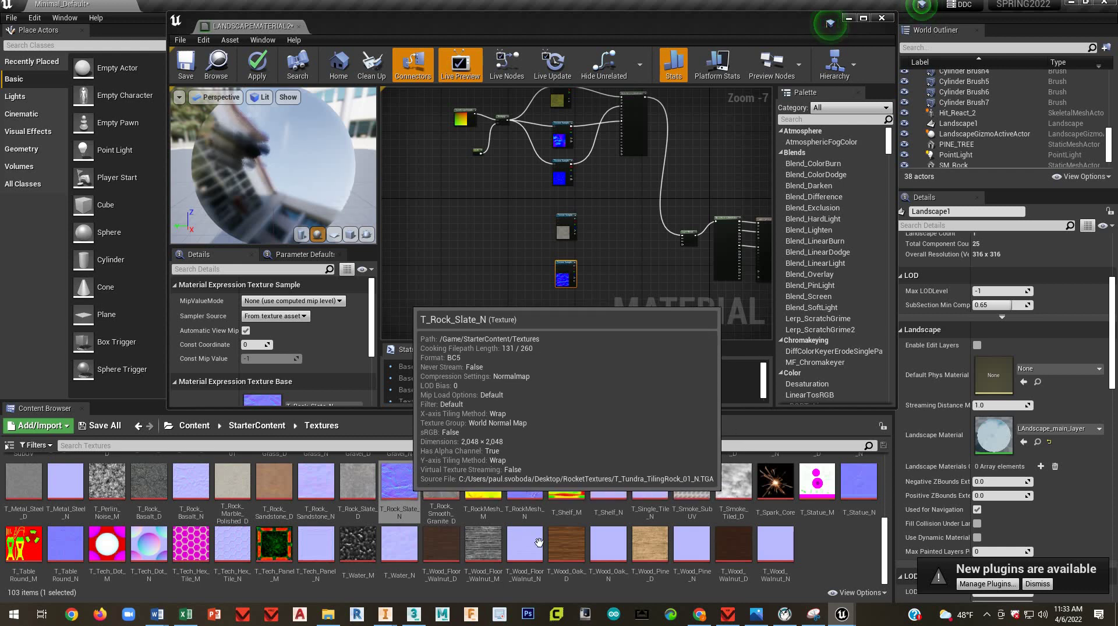
scroll(487, 532, "up", 1)
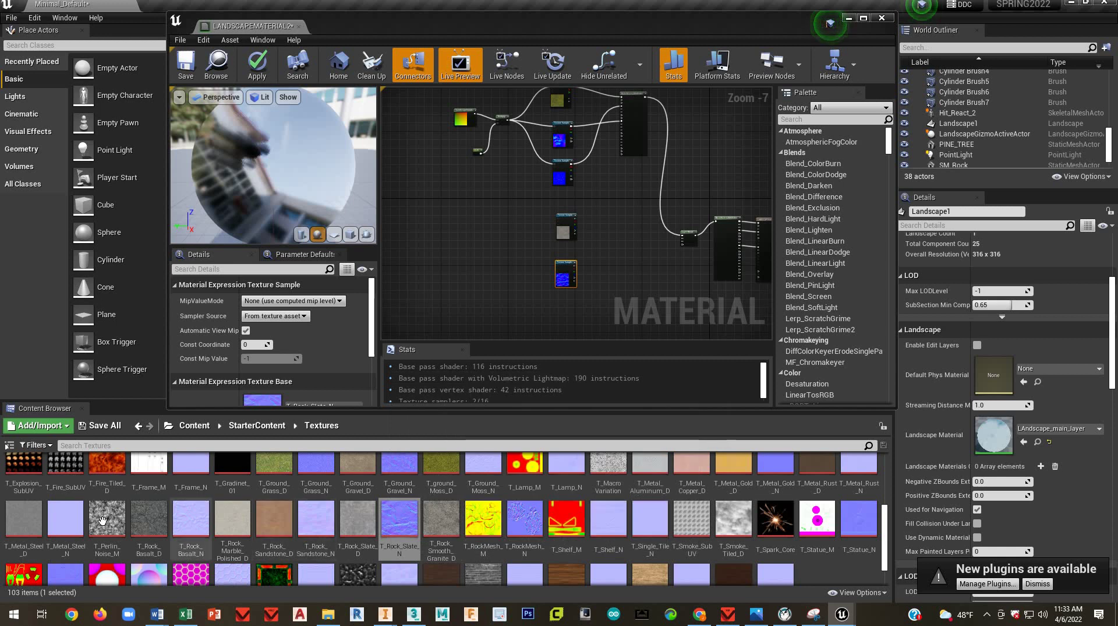
left_click_drag(107, 519, 564, 304)
scroll(573, 290, "up", 3)
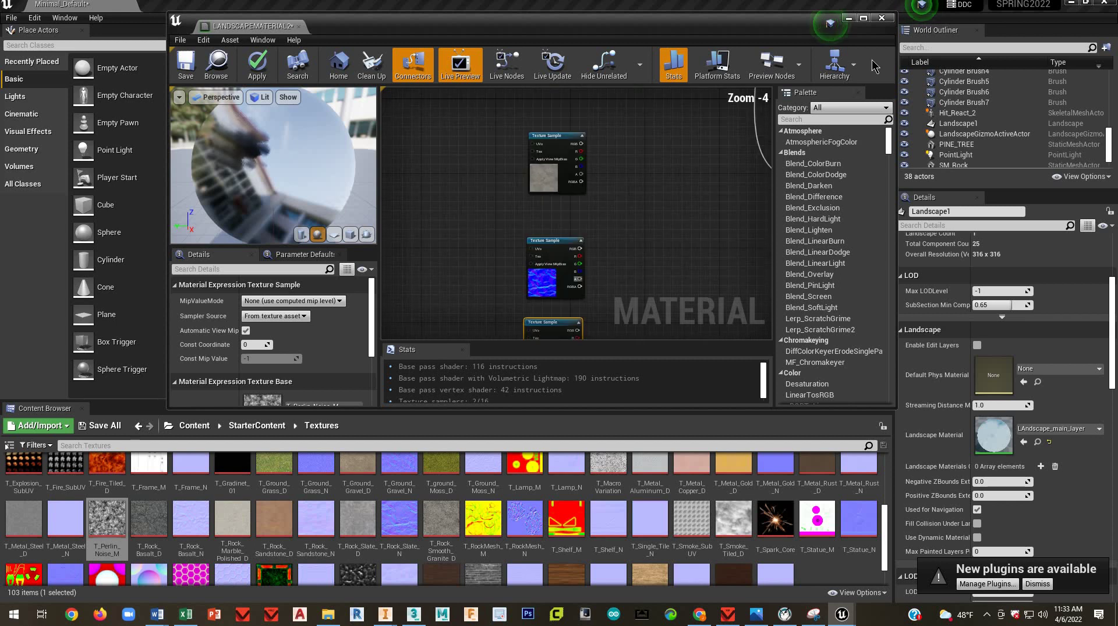
Step: Maximize the material editor and line up the three rock texture samples in a column below the grass textures
key("super+Up")
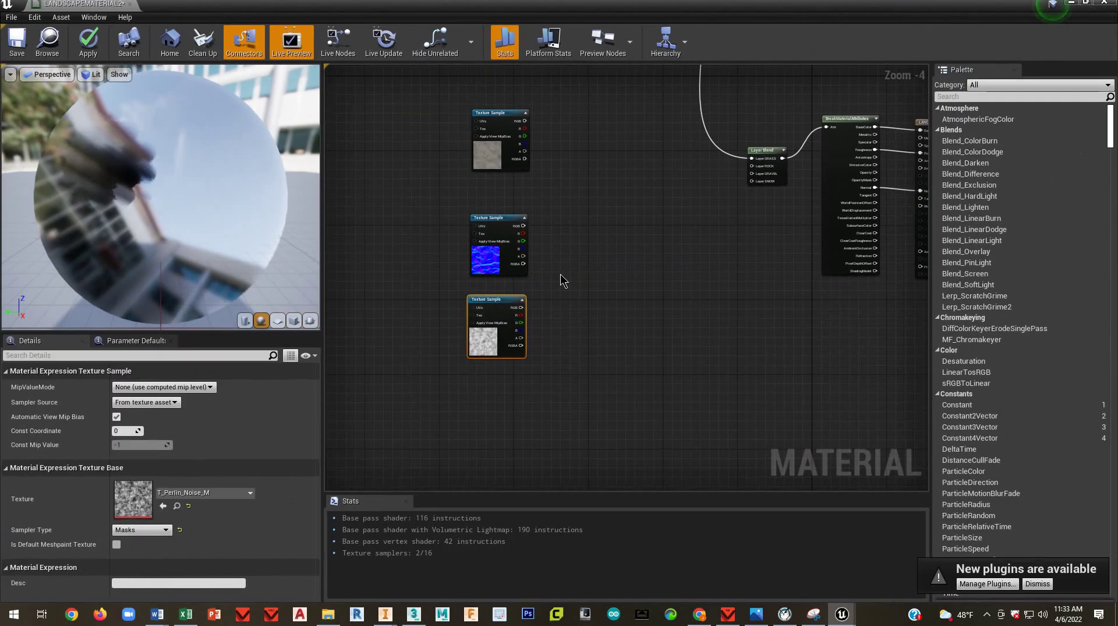
scroll(563, 281, "down", 3)
right_click_drag(499, 236, 533, 267)
scroll(533, 274, "up", 2)
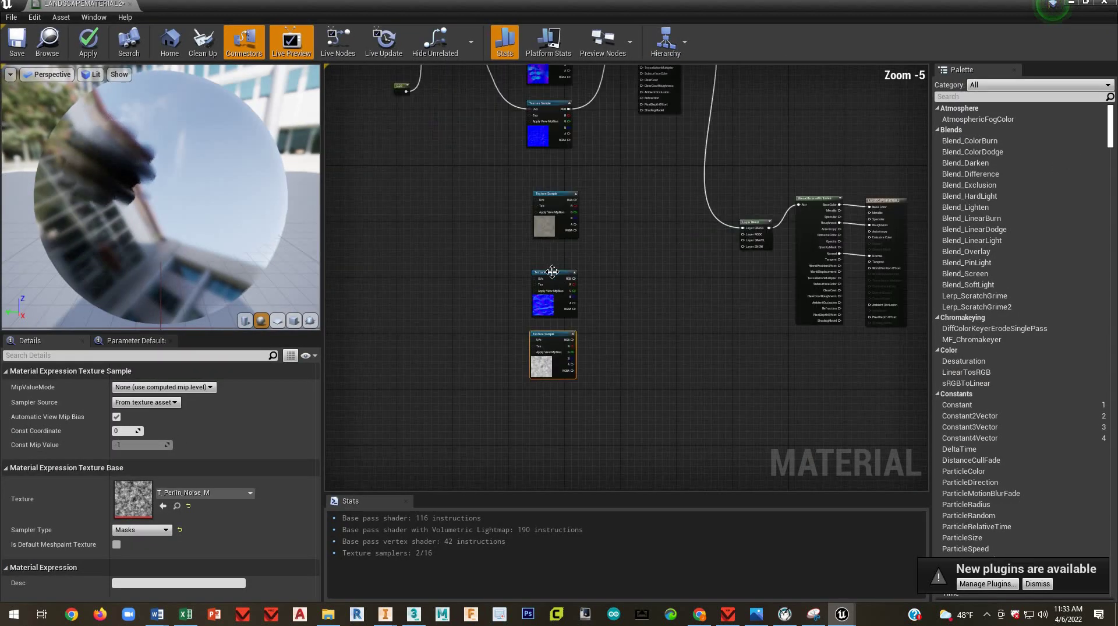
left_click(545, 280)
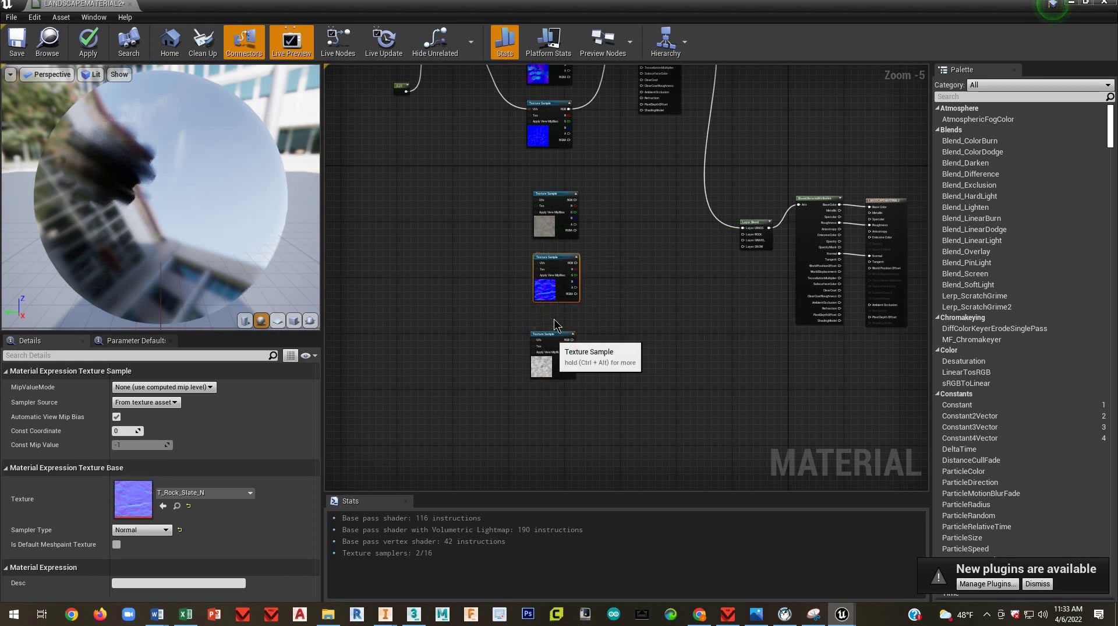
left_click(552, 342)
right_click_drag(484, 229, 586, 264)
left_click_drag(642, 270, 635, 250)
left_click(555, 268)
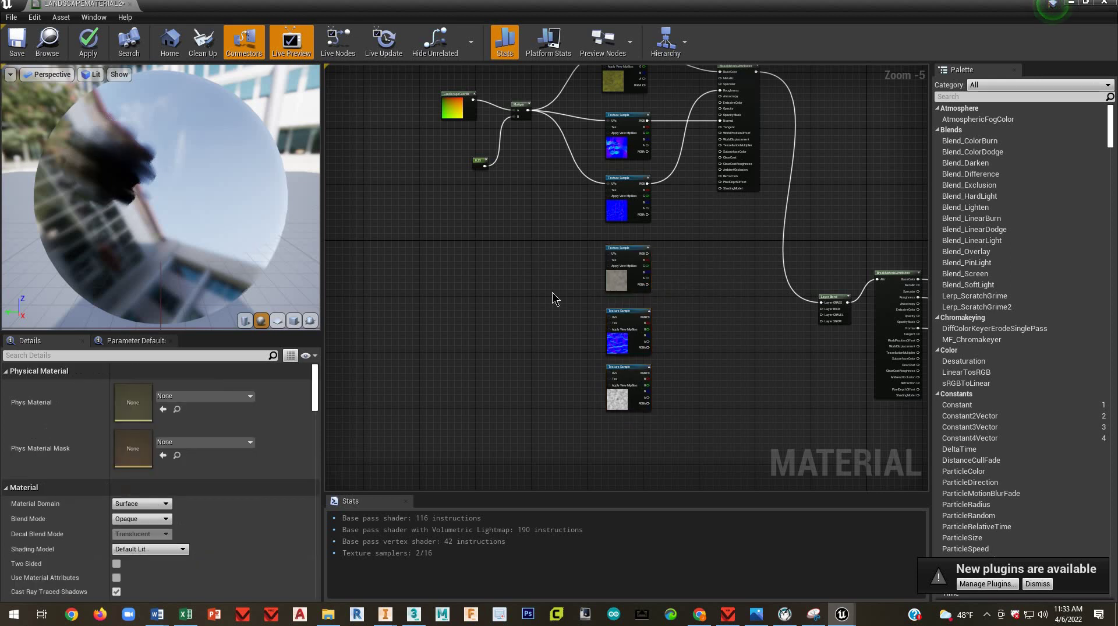
Step: Duplicate the LandscapeCoords, constant and Multiply nodes and connect the copied Multiply to the UVs of all three rock texture samples
right_click_drag(552, 292, 574, 321)
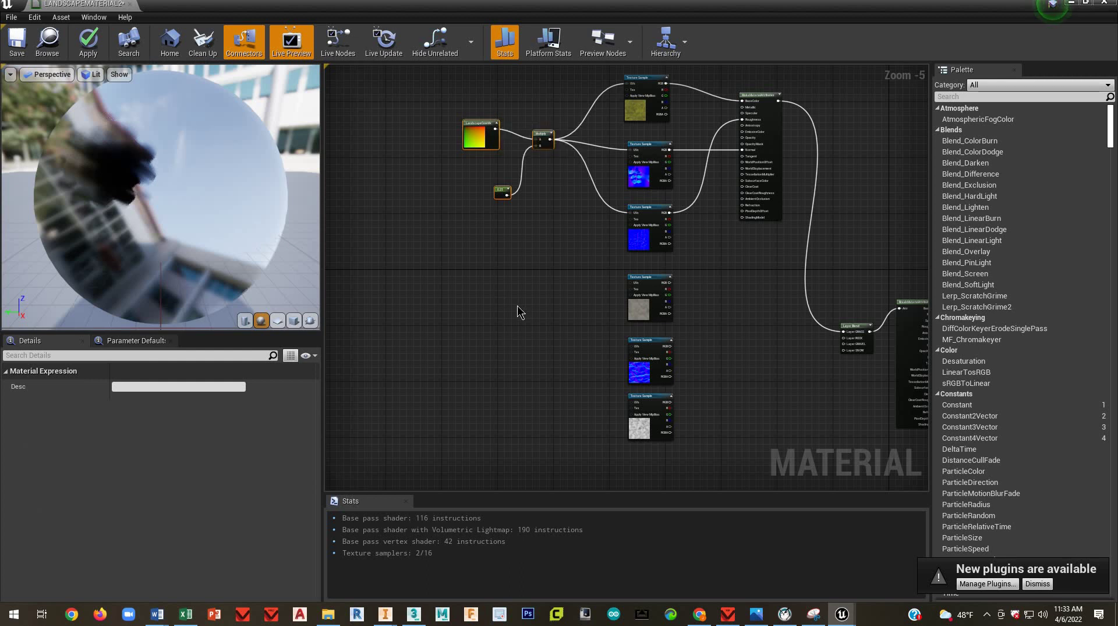
key("ctrl+v")
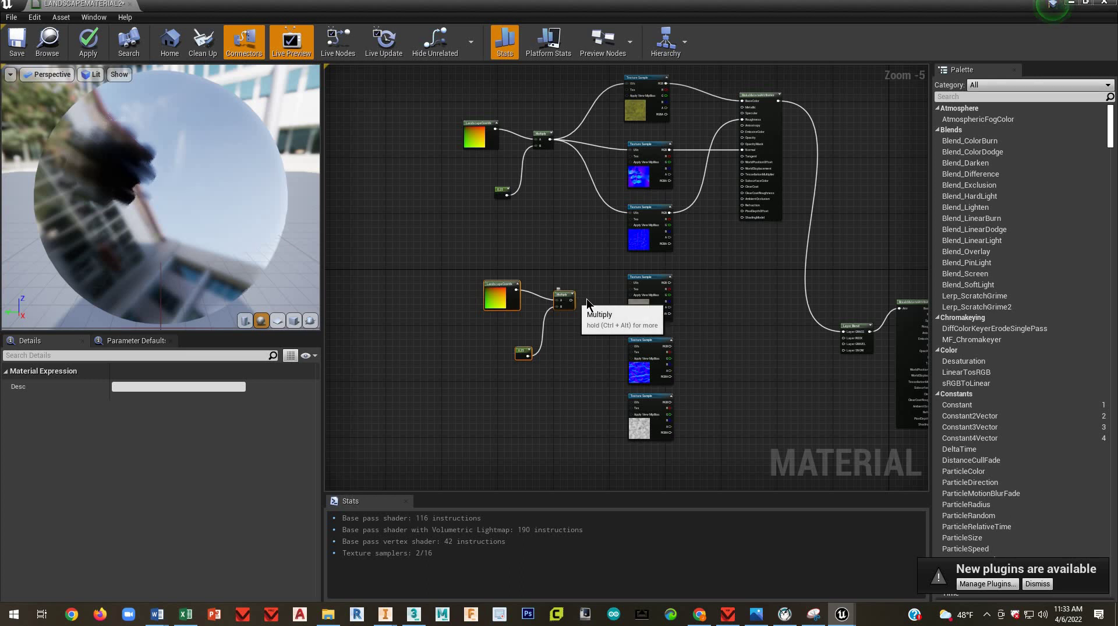
left_click_drag(573, 300, 612, 302)
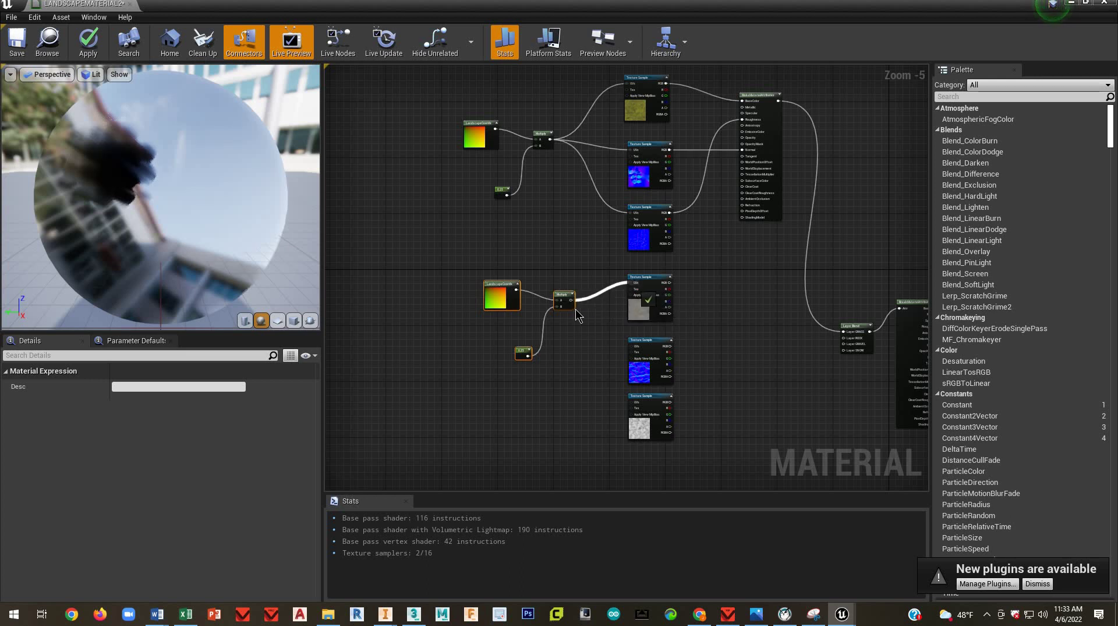
left_click_drag(572, 300, 630, 346)
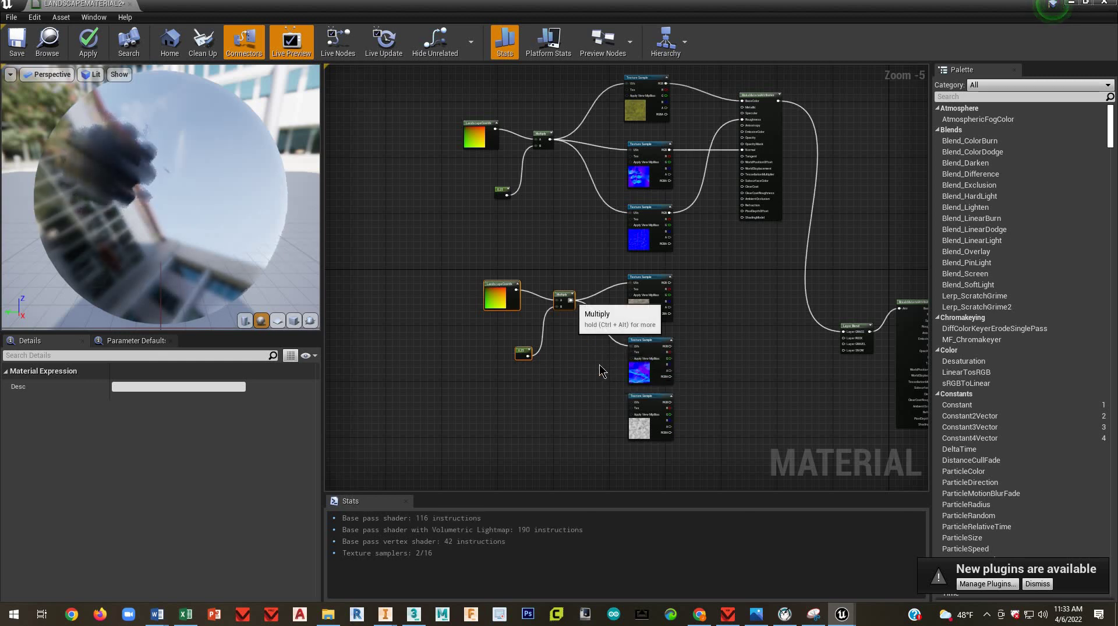
left_click_drag(572, 300, 630, 406)
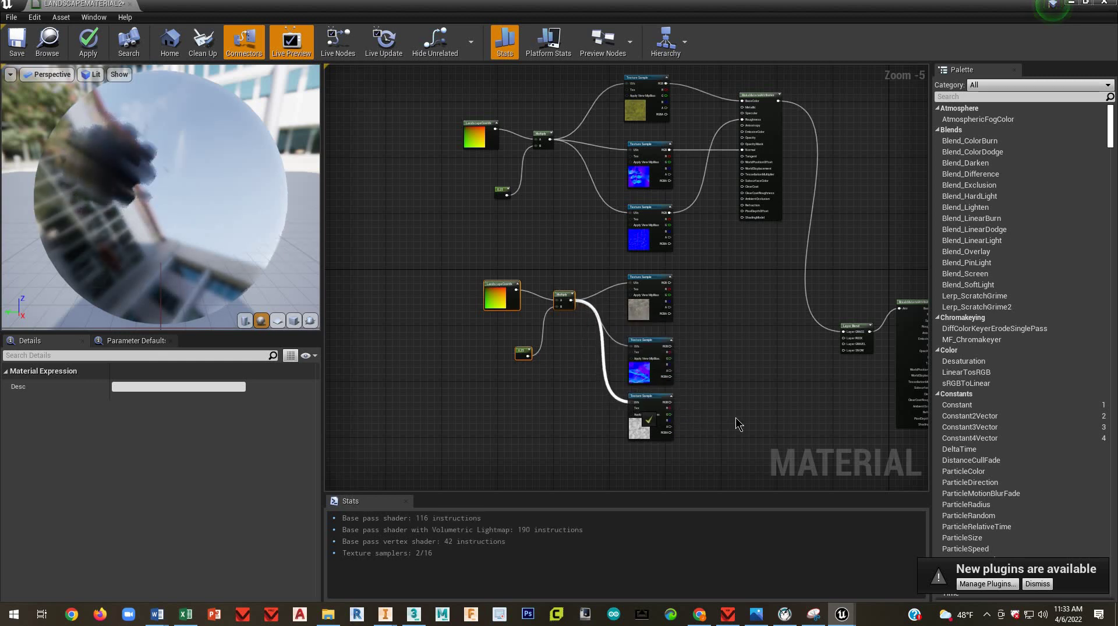
Step: Duplicate the grass MakeMaterialAttributes node and place the copy beside the rock texture samples
right_click_drag(736, 417, 581, 427)
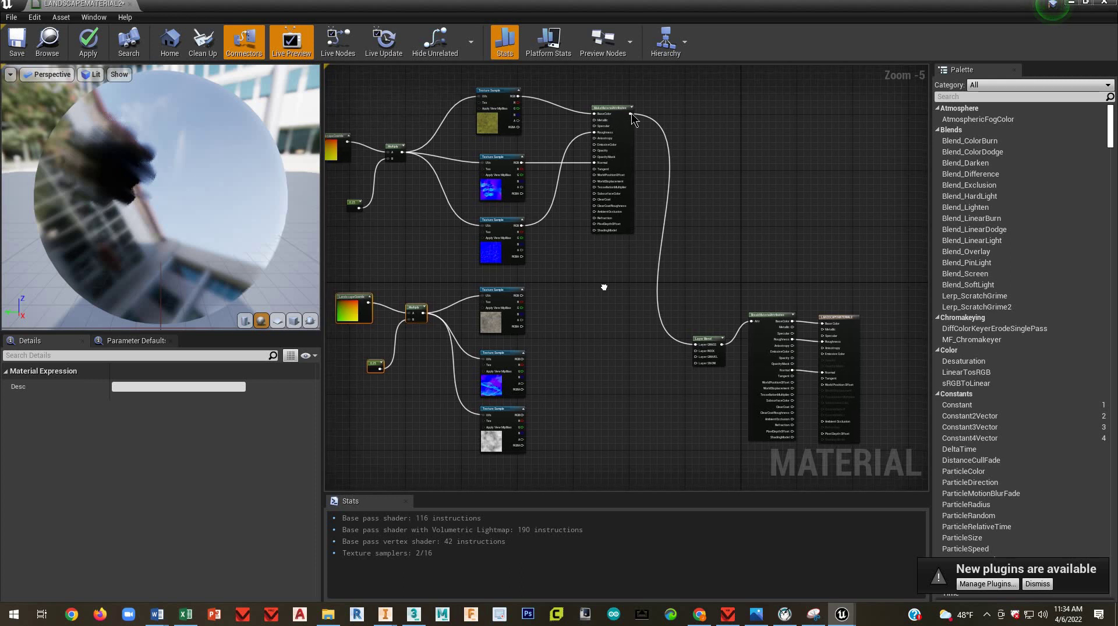
left_click(599, 169)
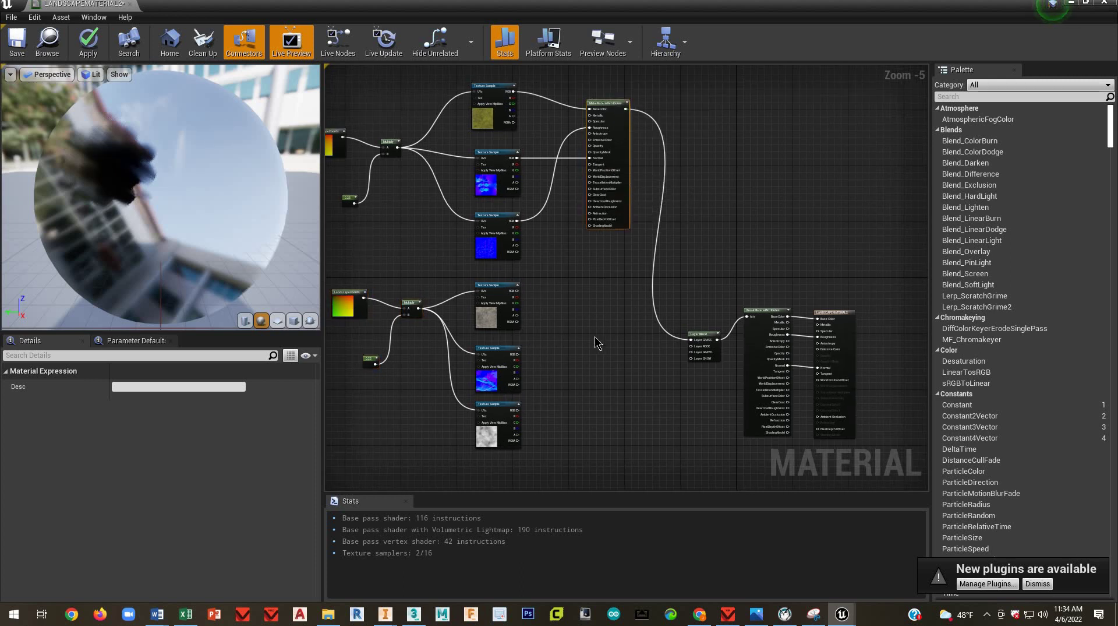
key("ctrl+v")
left_click_drag(606, 339, 580, 290)
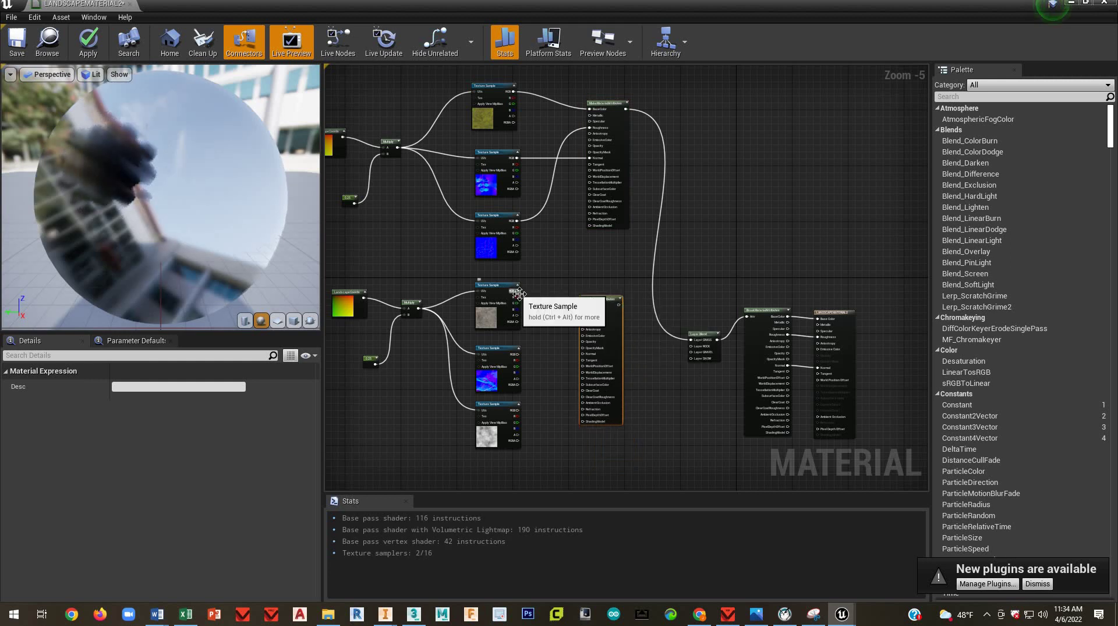
Step: Connect the granite RGB to BaseColor, the slate normal RGB to Normal and the Perlin noise RGB to Roughness on the new MakeMaterialAttributes
scroll(569, 229, "up", 2)
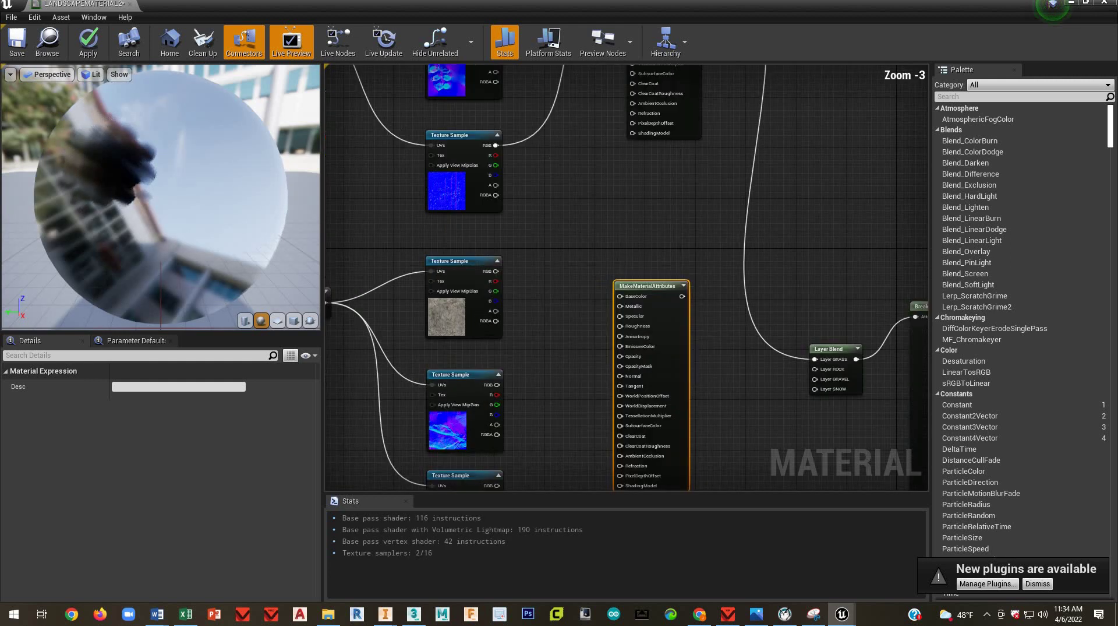
right_click_drag(531, 245, 531, 65)
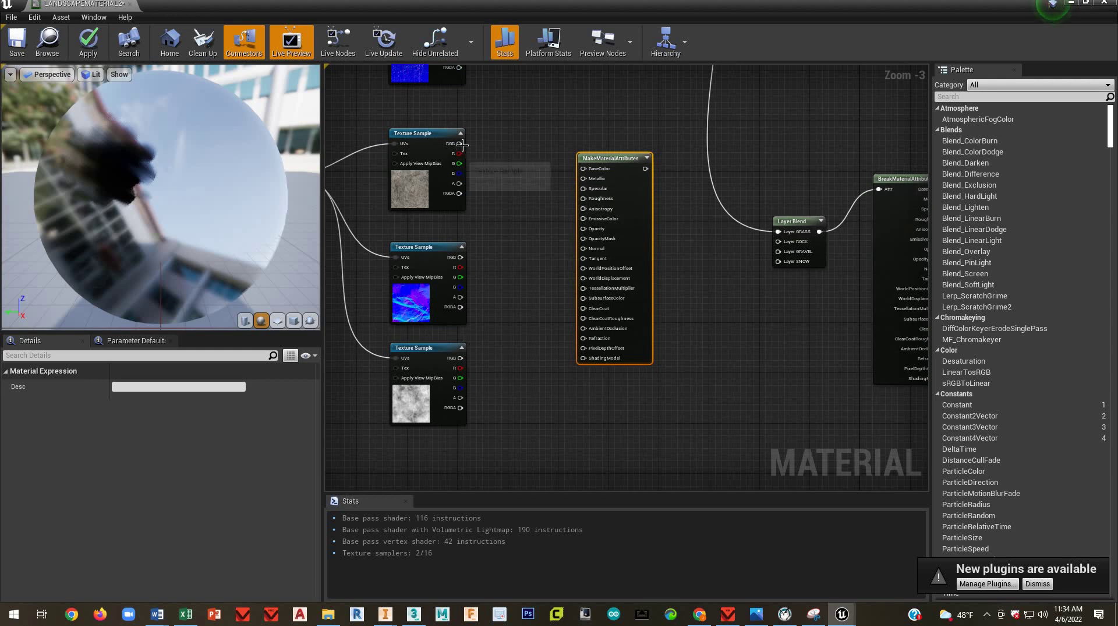
left_click_drag(584, 171, 583, 169)
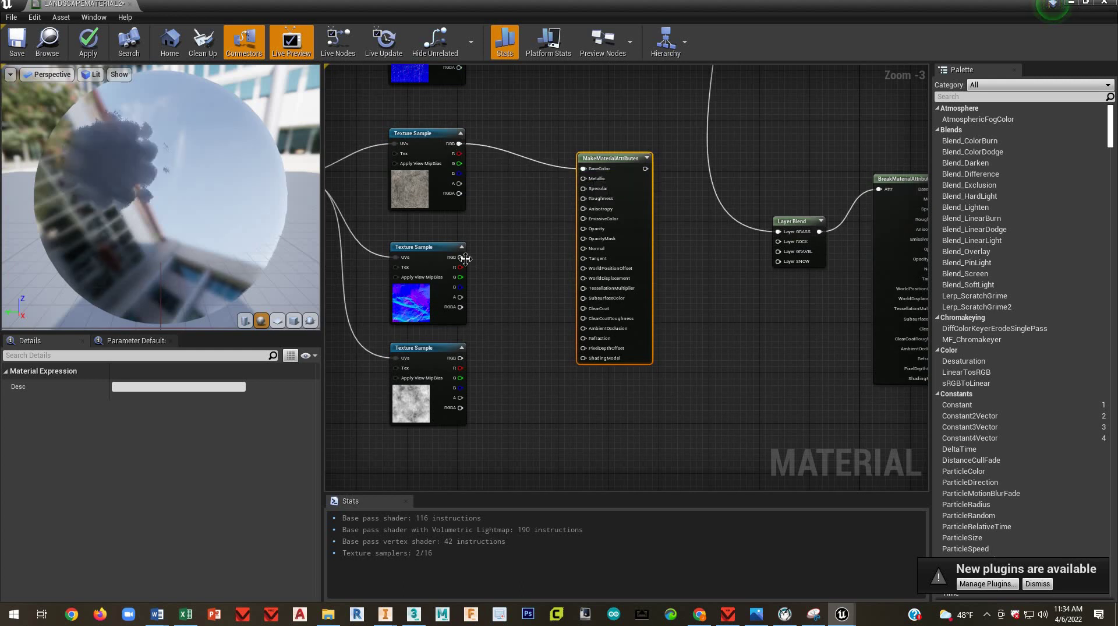
left_click_drag(461, 258, 462, 259)
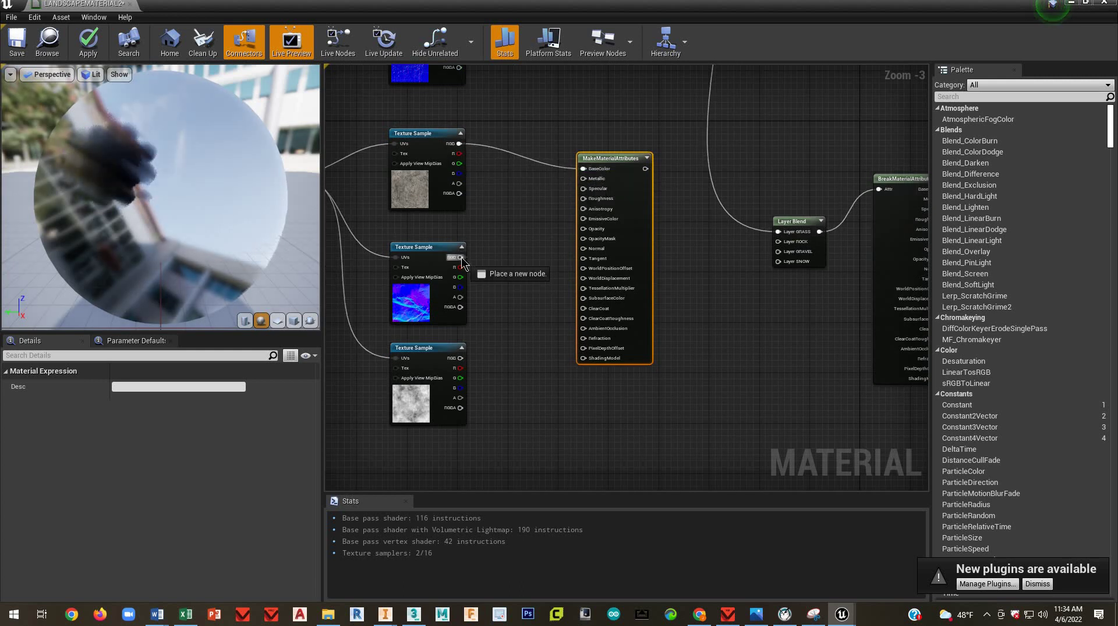
right_click_drag(532, 198, 427, 258)
left_click_drag(426, 258, 549, 249)
left_click_drag(428, 358, 549, 198)
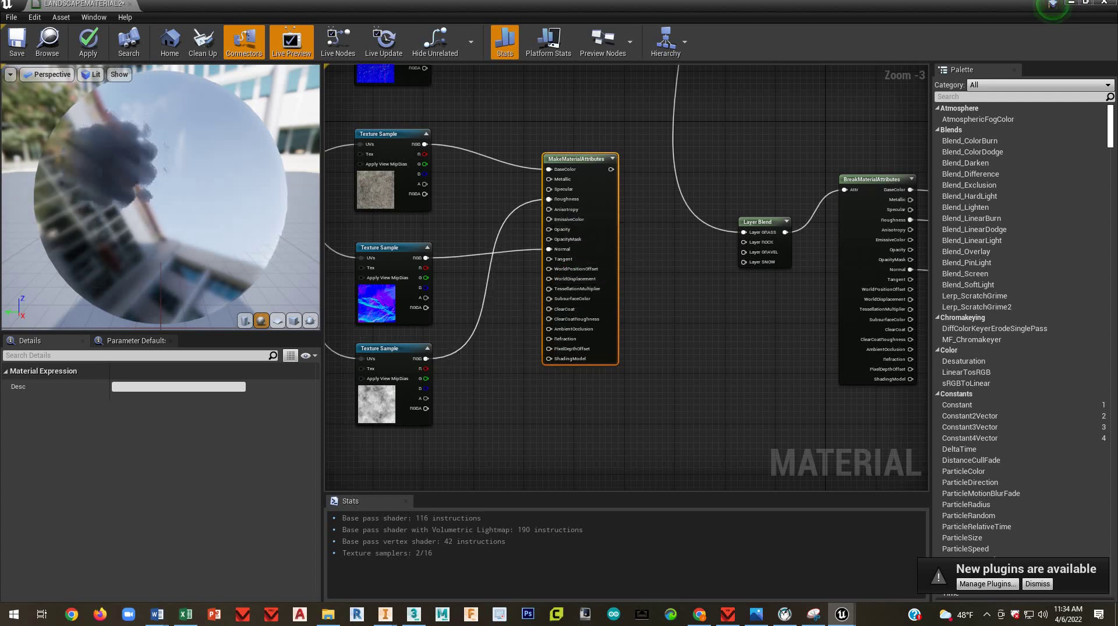
Step: Connect the rock MakeMaterialAttributes output to the Layer ROCK input of the Layer Blend node
right_click_drag(718, 266, 561, 372)
left_click_drag(454, 278, 588, 352)
scroll(633, 284, "down", 3)
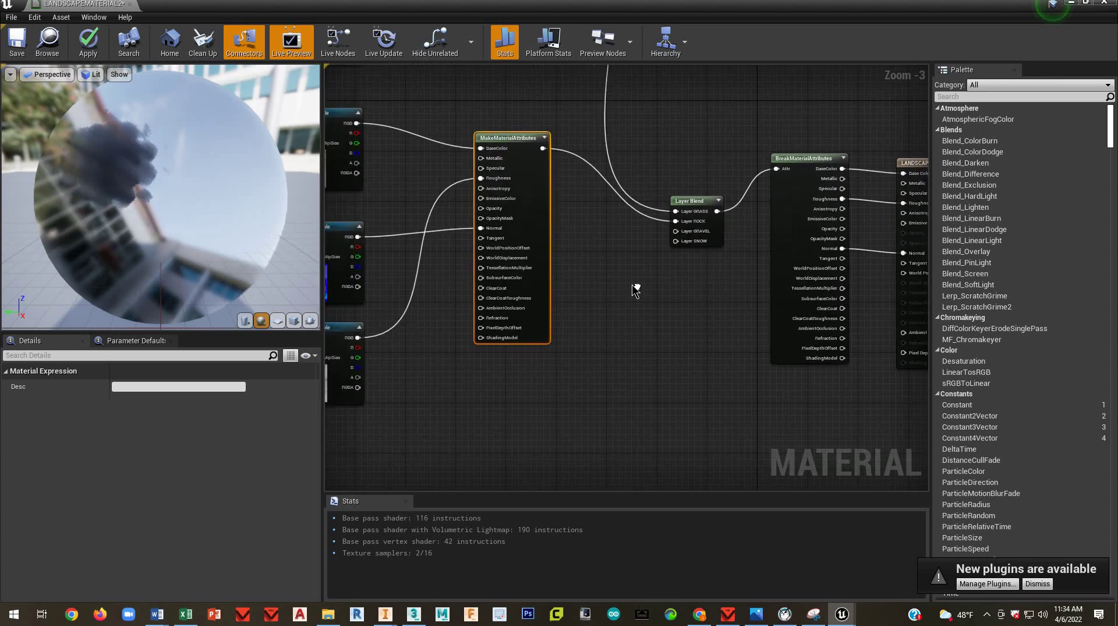
Step: Move the Layer Blend, BreakMaterialAttributes and material output nodes lower in the graph, below the rock group
scroll(572, 344, "up", 1)
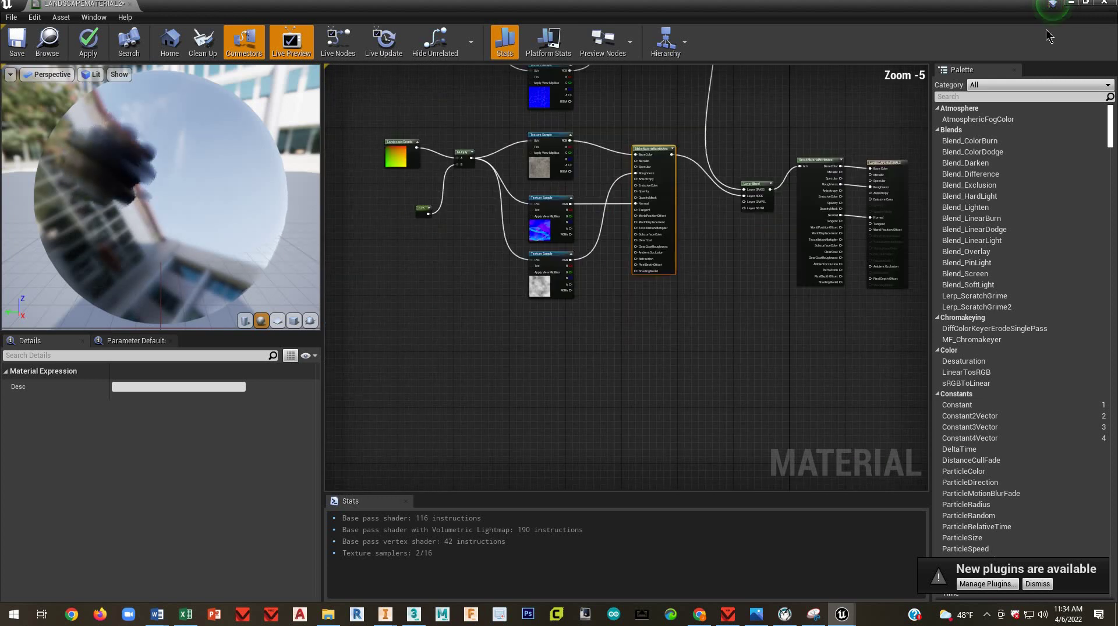
left_click(1087, 4)
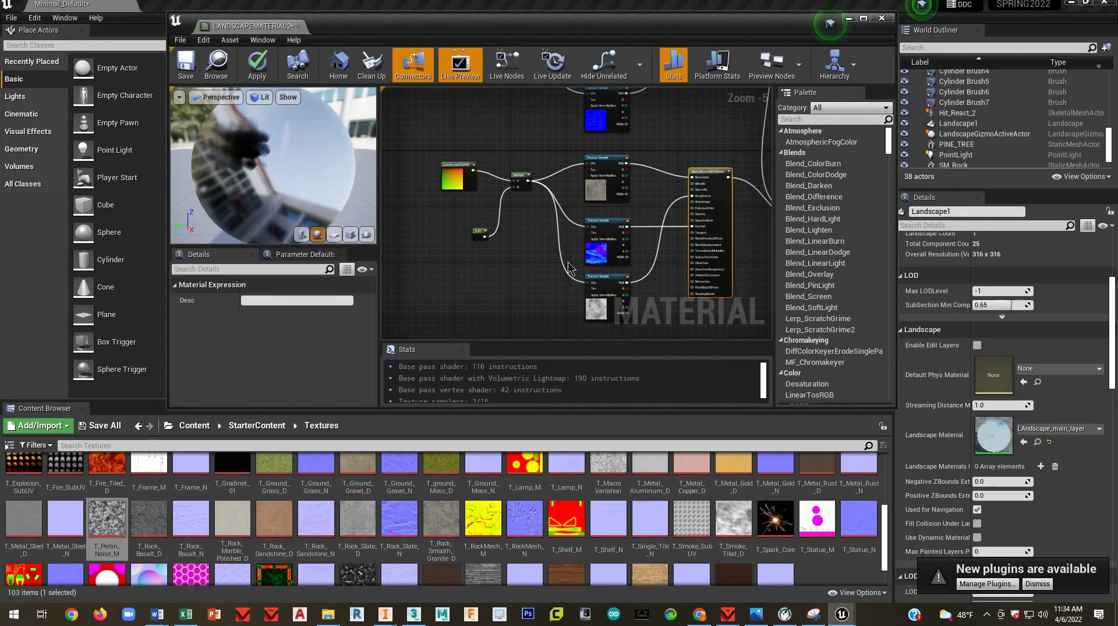
scroll(596, 243, "down", 2)
right_click_drag(597, 243, 449, 194)
right_click_drag(532, 248, 538, 248)
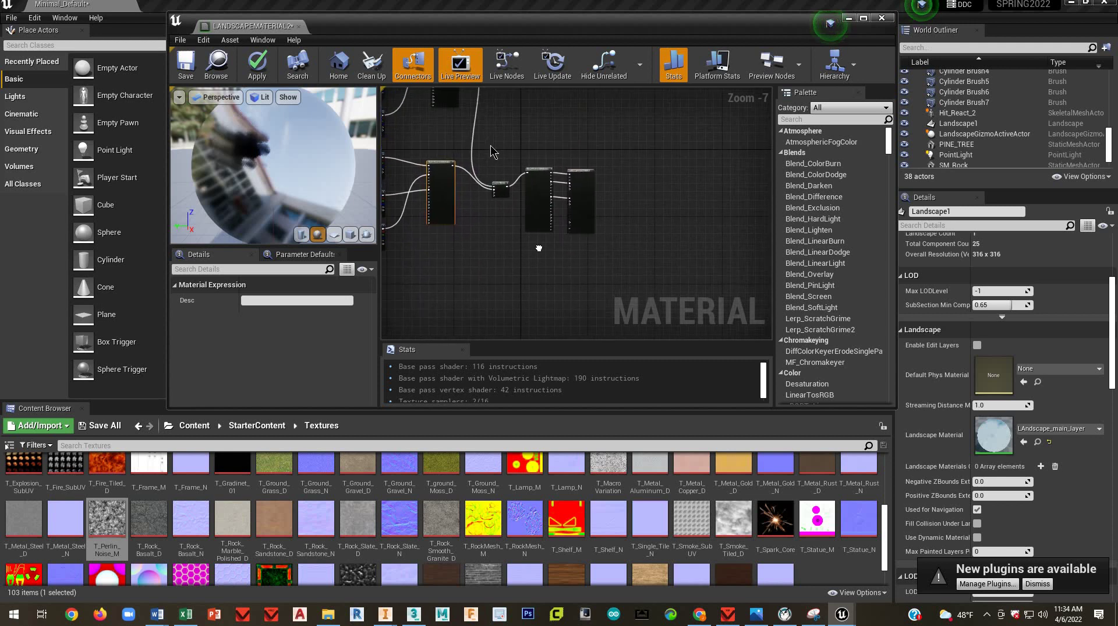
left_click_drag(638, 279, 637, 279)
right_click_drag(637, 279, 652, 213)
left_click_drag(562, 167, 581, 247)
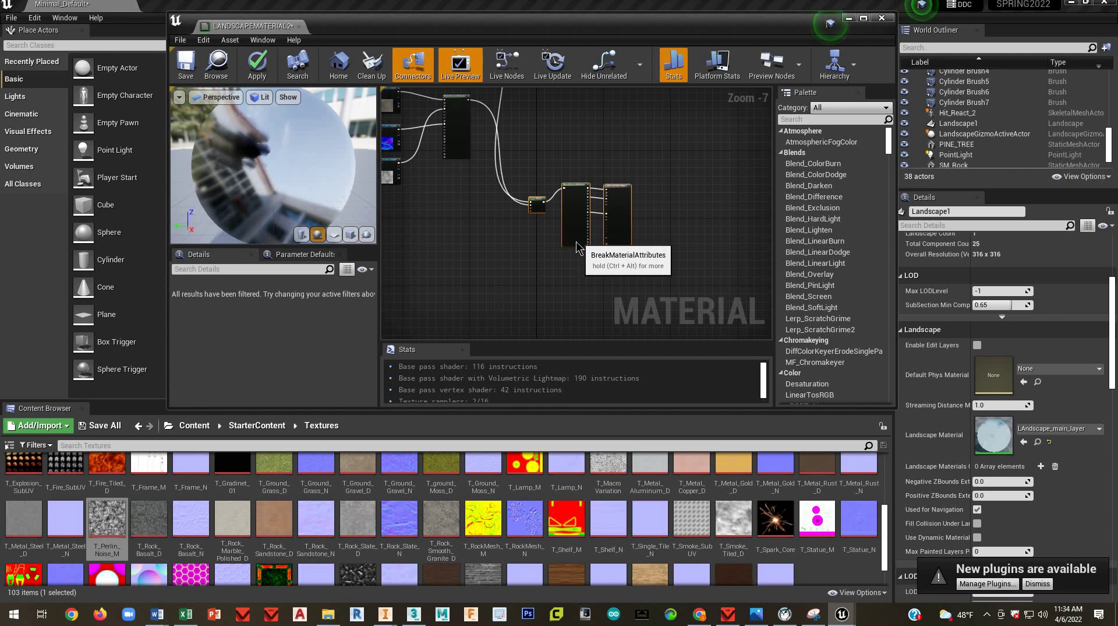
Step: Add texture samples for T_Rock_Sandstone_D, T_Ground_Gravel_N and T_Ground_Gravel_D in a column below the rock samples
right_click_drag(577, 247, 672, 198)
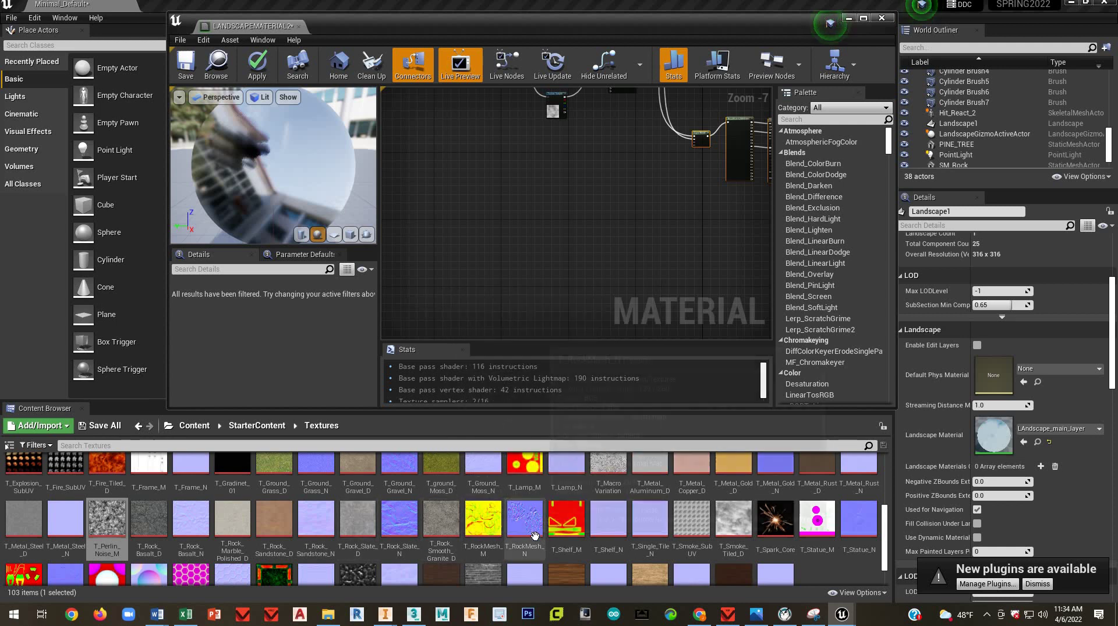
scroll(332, 513, "down", 2)
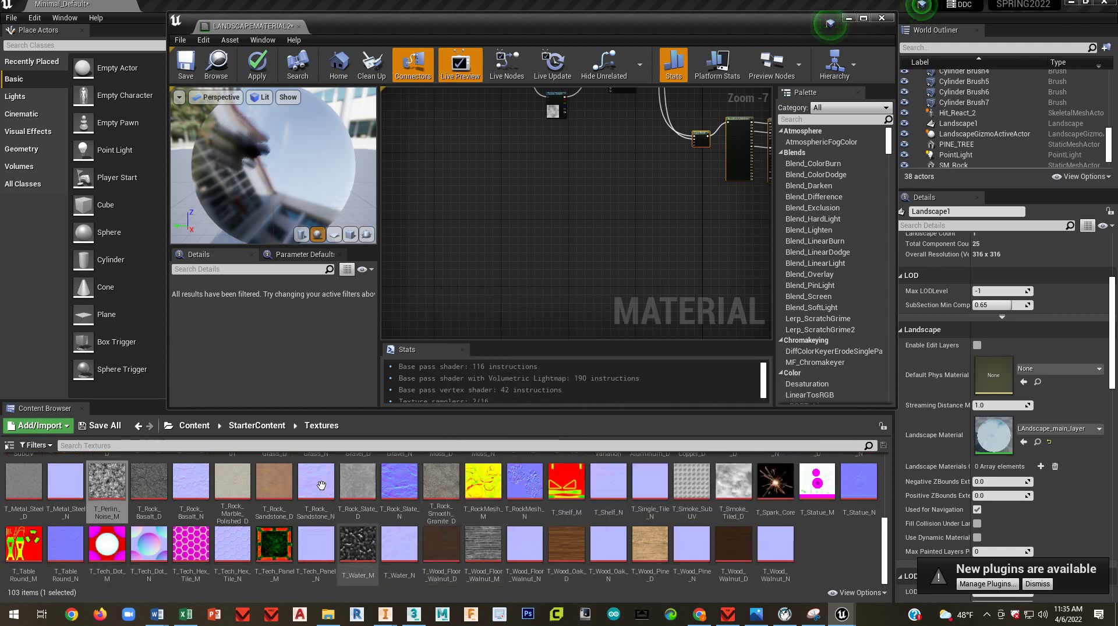
left_click_drag(332, 514, 326, 488)
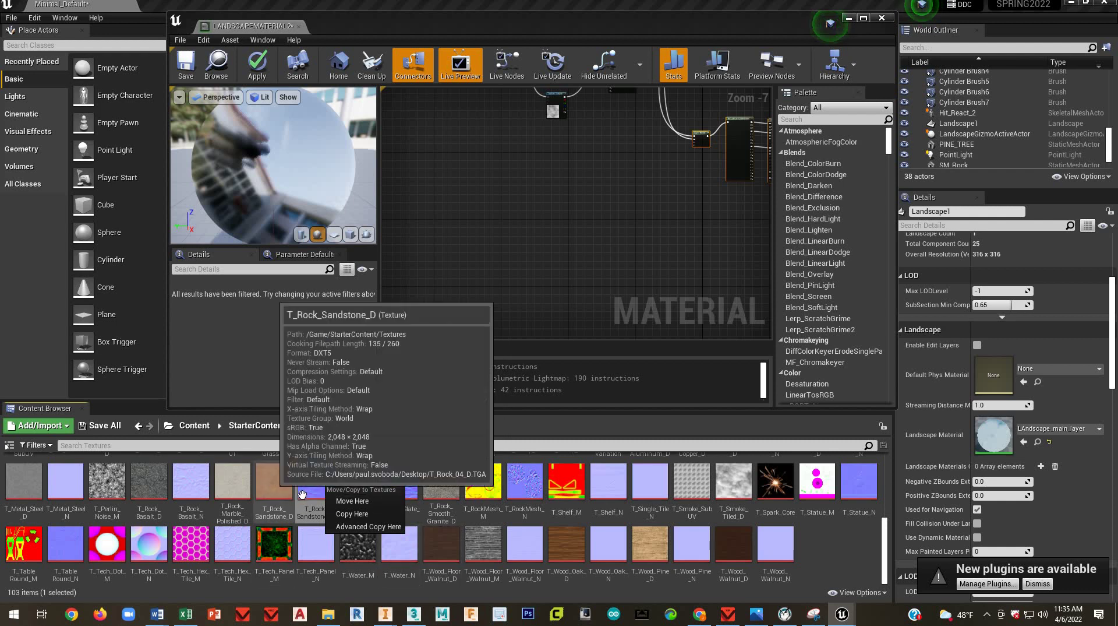
left_click(281, 487)
mouse_move(276, 486)
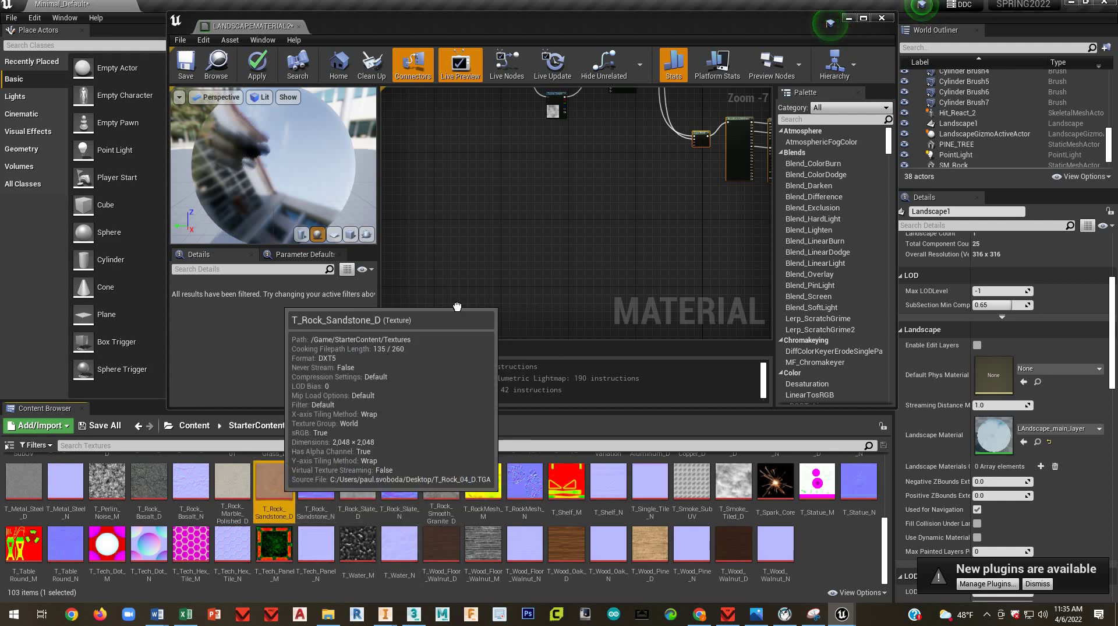
left_click_drag(457, 306, 550, 148)
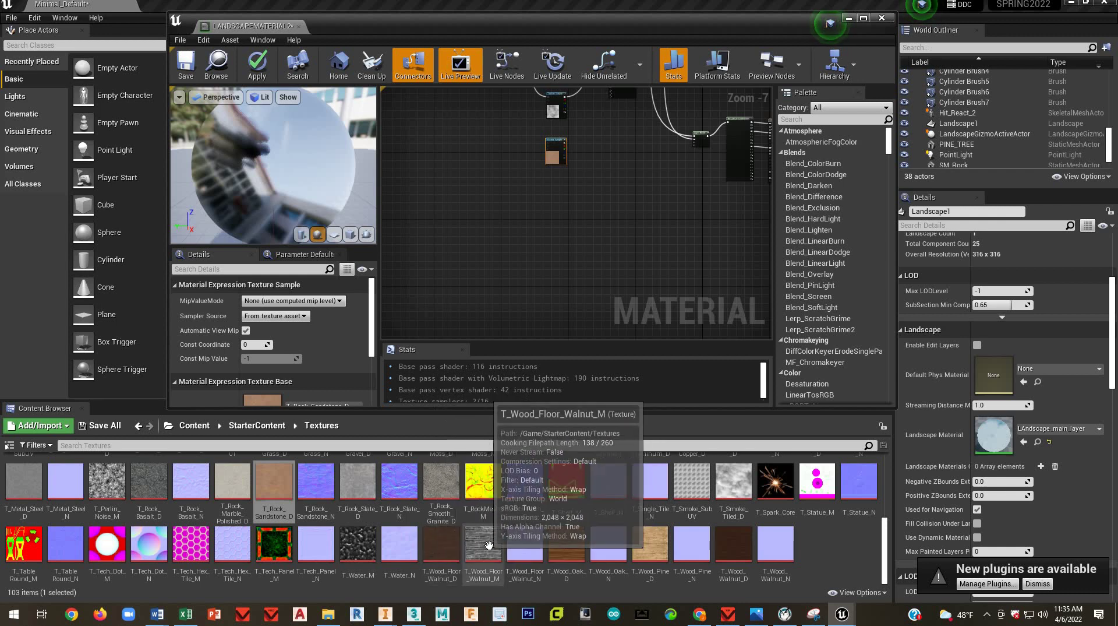
scroll(472, 542, "up", 1)
scroll(451, 538, "up", 1)
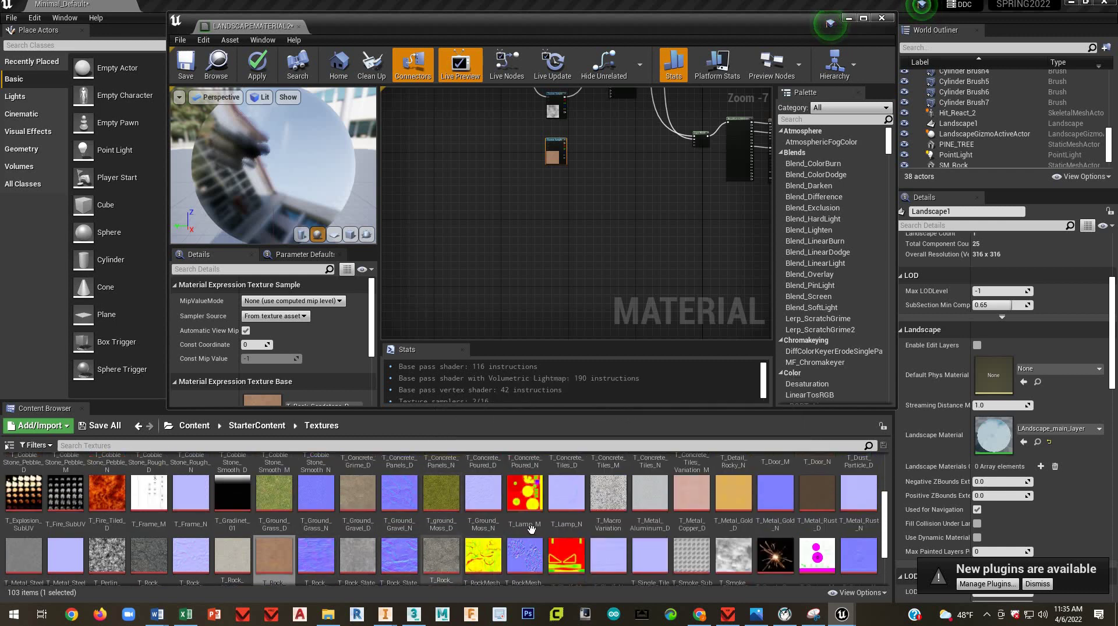
left_click_drag(417, 484, 552, 182)
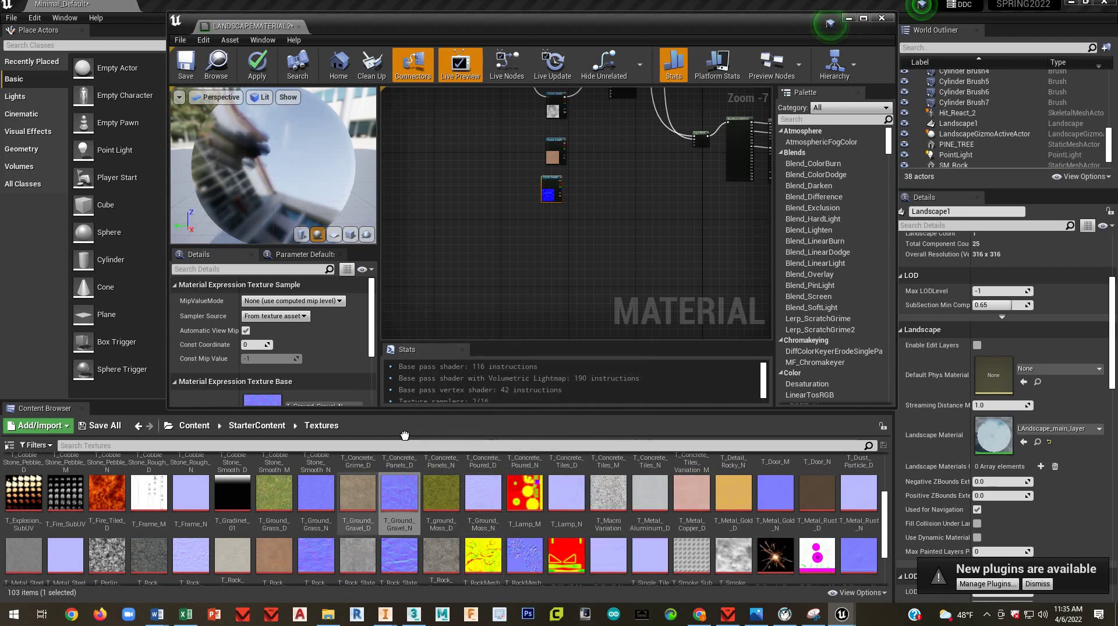
left_click_drag(358, 492, 540, 227)
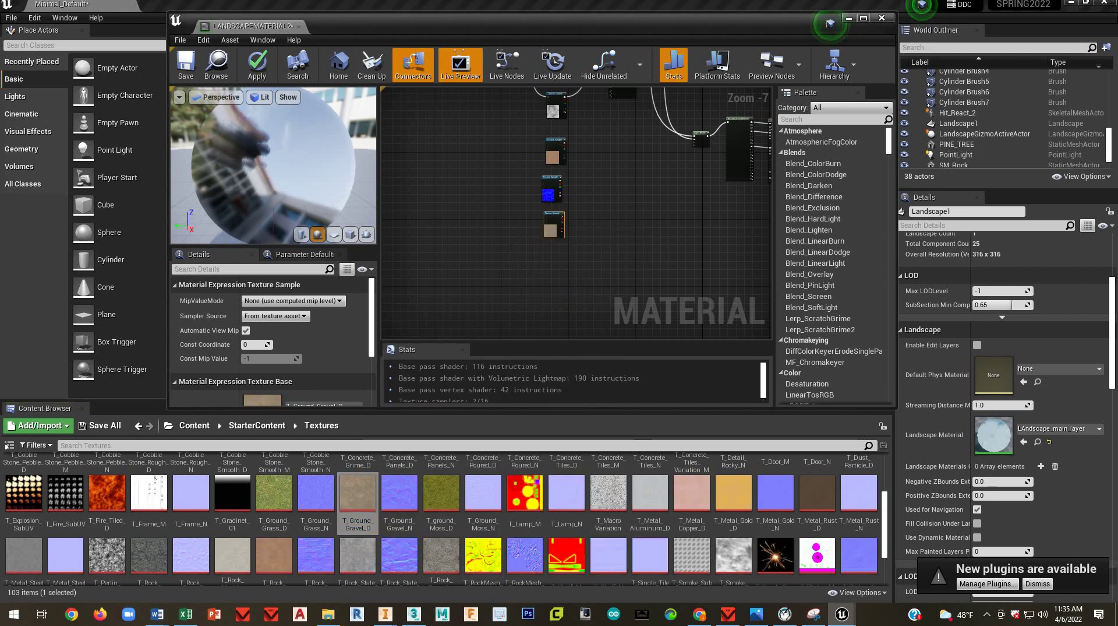
Step: Add texture samples for T_Frame_M, T_RockMesh_N and T_MacroVariation in a column below the gravel samples
right_click_drag(567, 287, 551, 208)
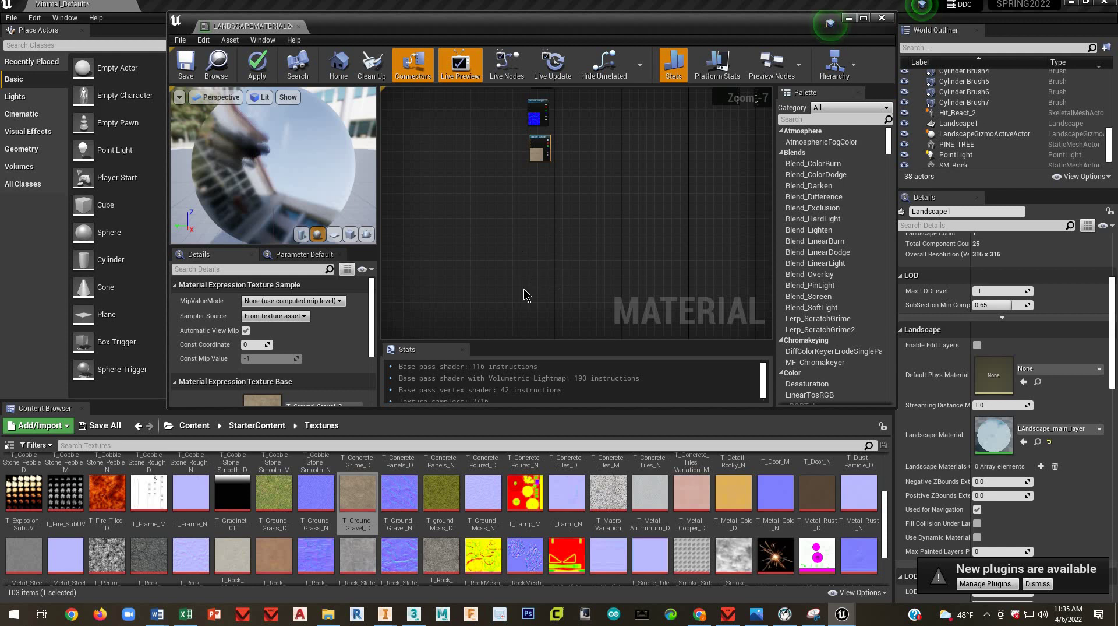
scroll(250, 517, "up", 2)
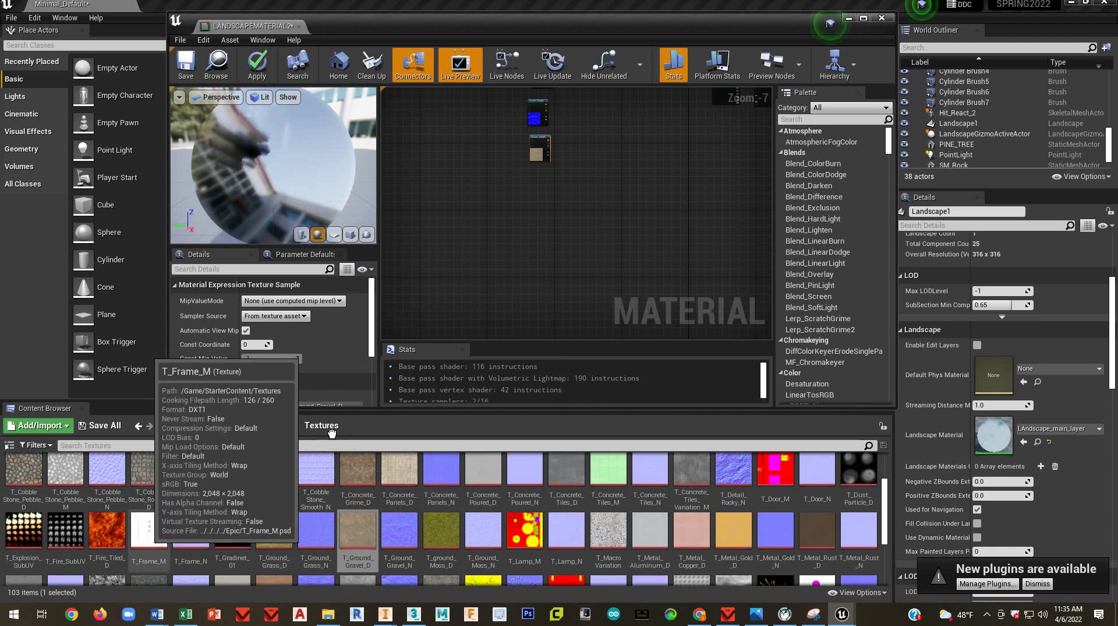
left_click_drag(147, 536, 538, 199)
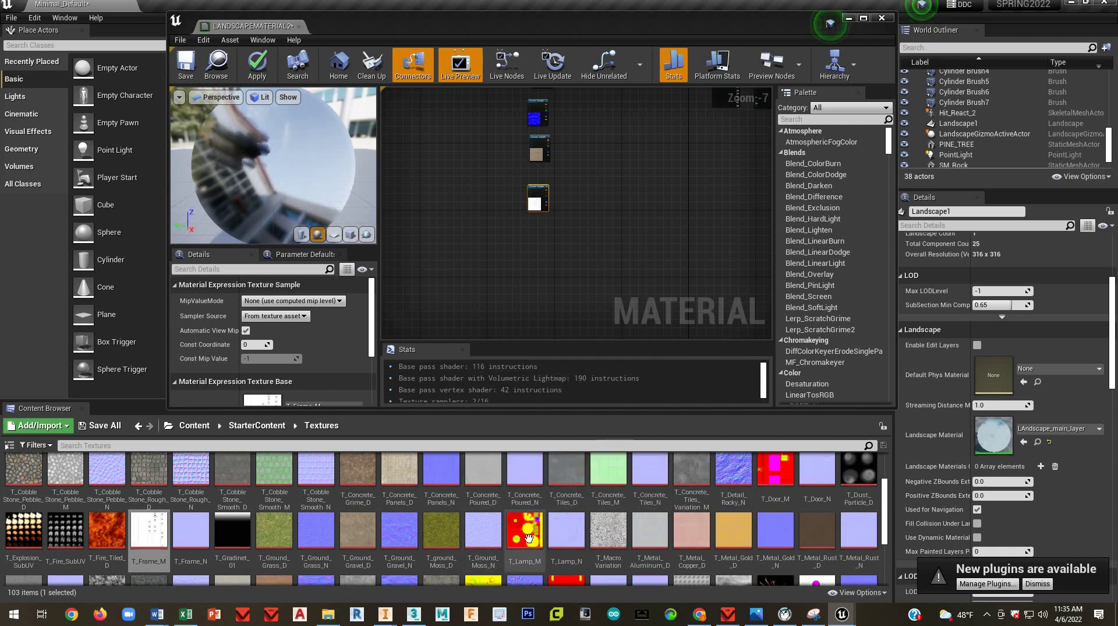
scroll(527, 539, "down", 3)
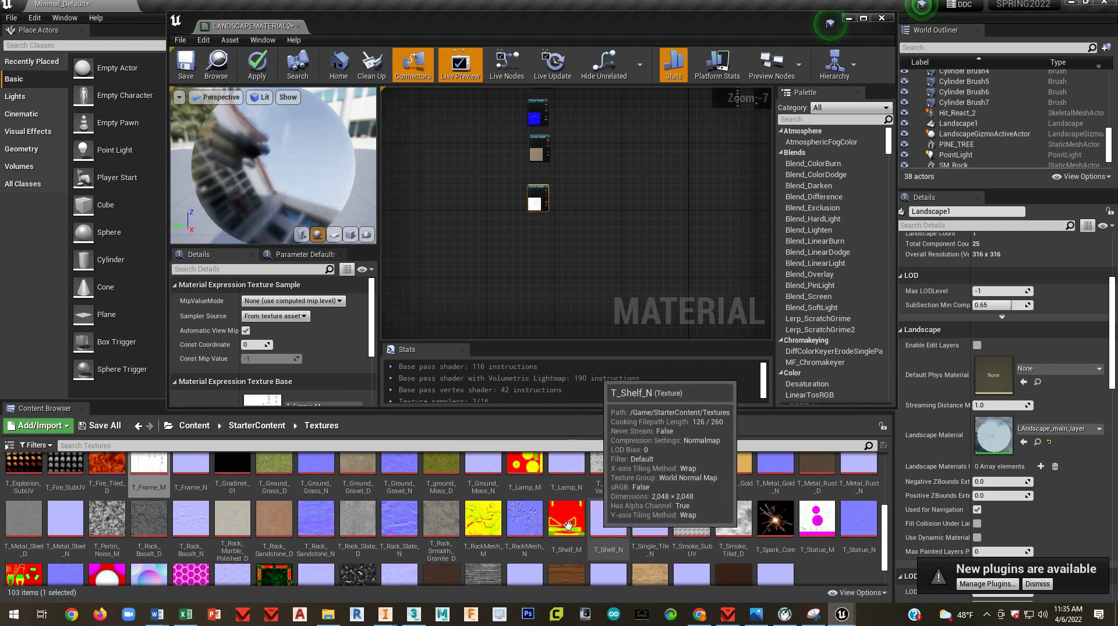
left_click_drag(524, 525, 532, 234)
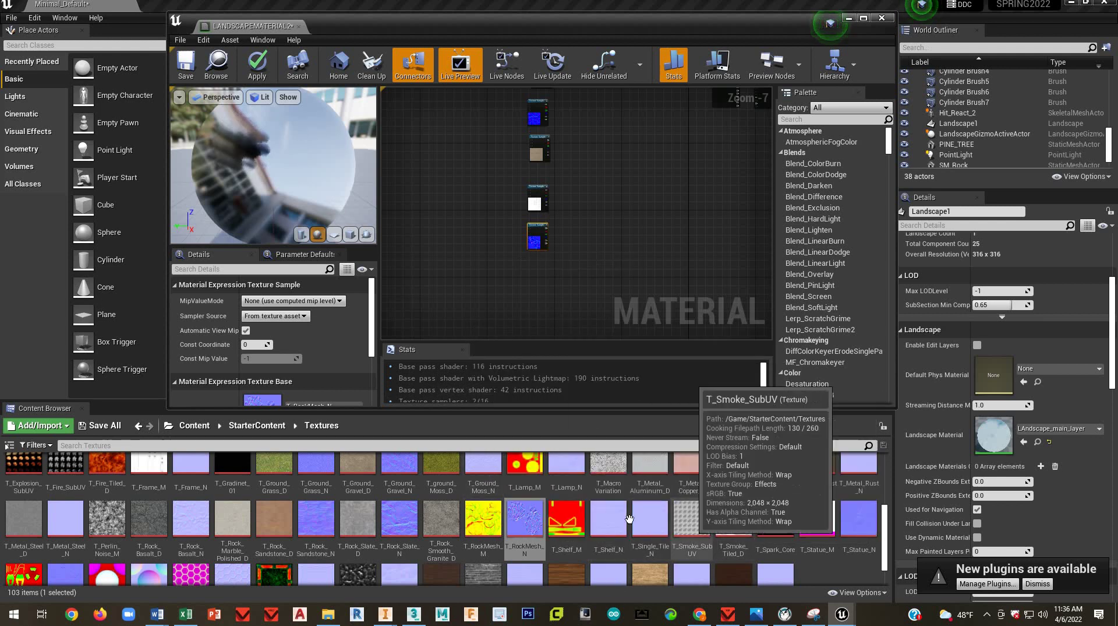
scroll(691, 528, "up", 2)
left_click_drag(608, 498, 539, 265)
right_click_drag(555, 240, 561, 330)
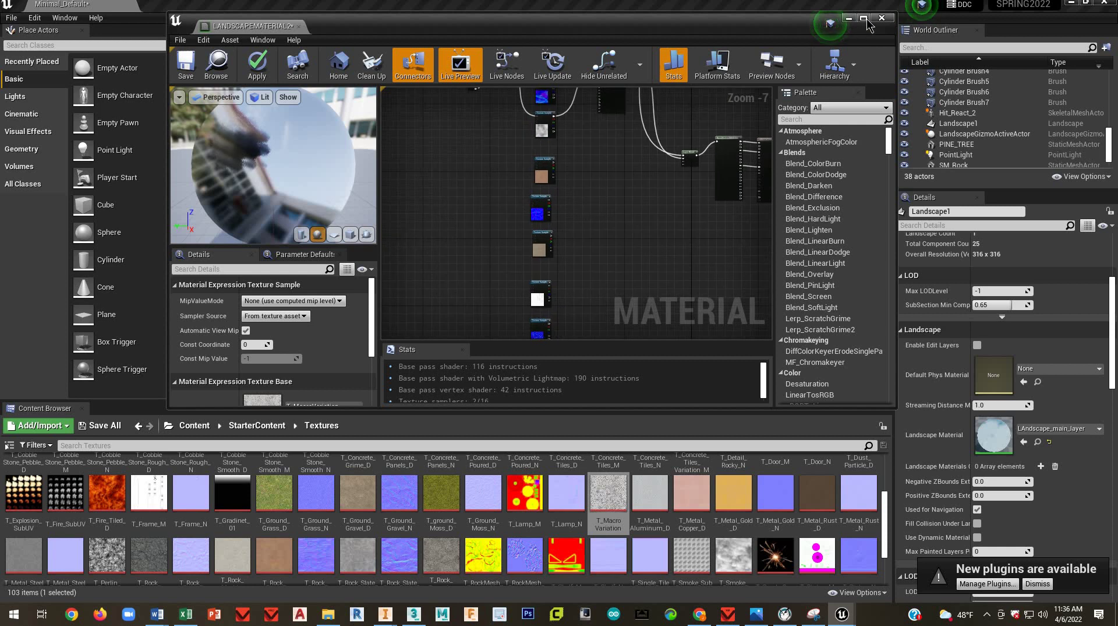
scroll(233, 513, "up", 1)
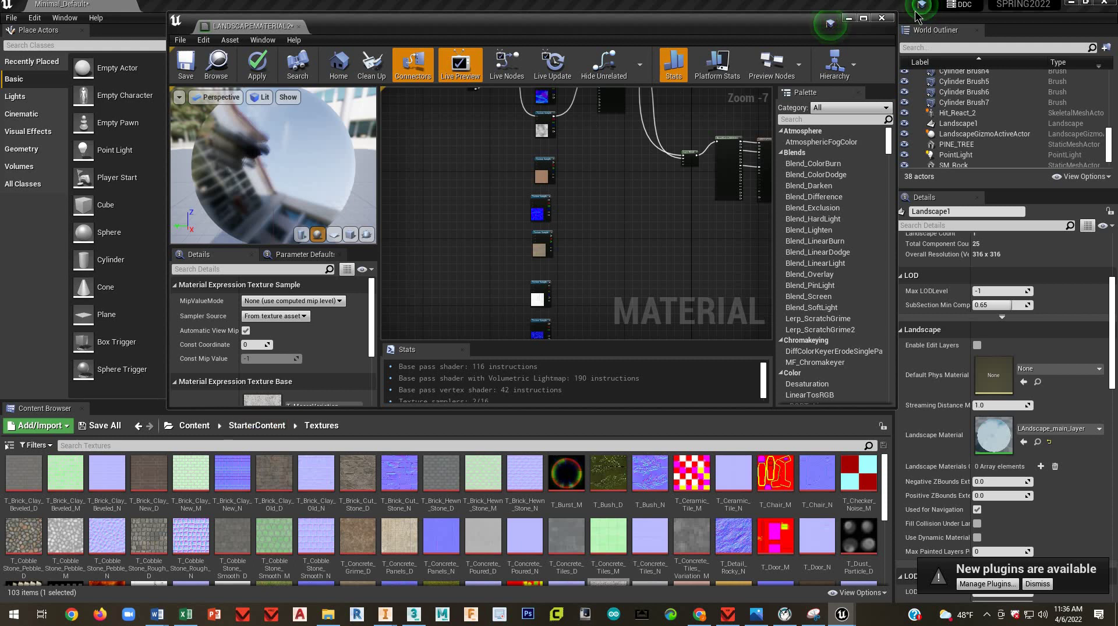
Step: Copy the rock group's LandscapeCoords, 0.25 constant and Multiply nodes and paste one set beside each of the two new texture groups
left_click(864, 18)
right_click_drag(636, 216, 756, 328)
right_click_drag(518, 155, 552, 165)
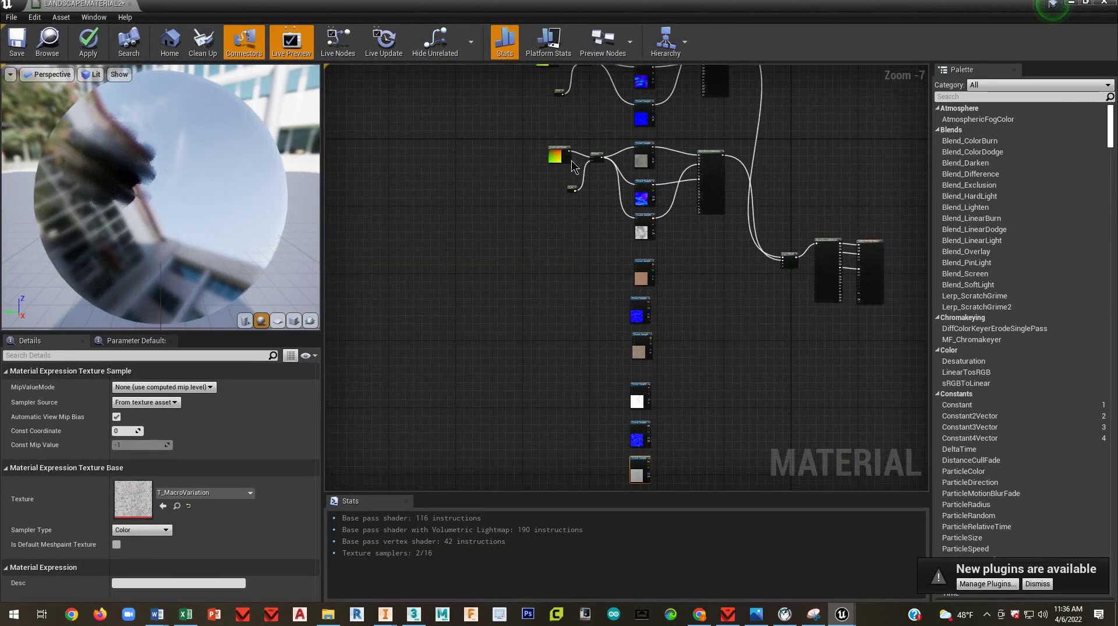
scroll(571, 160, "up", 3)
left_click_drag(664, 270, 641, 250)
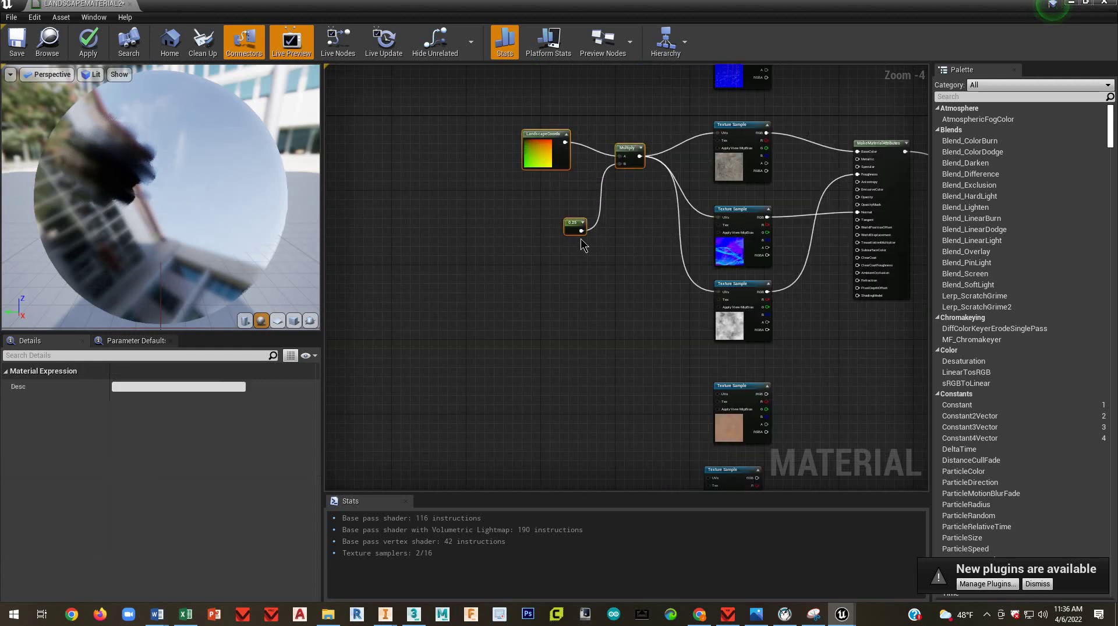
right_click_drag(584, 461, 564, 267)
key("ctrl+v")
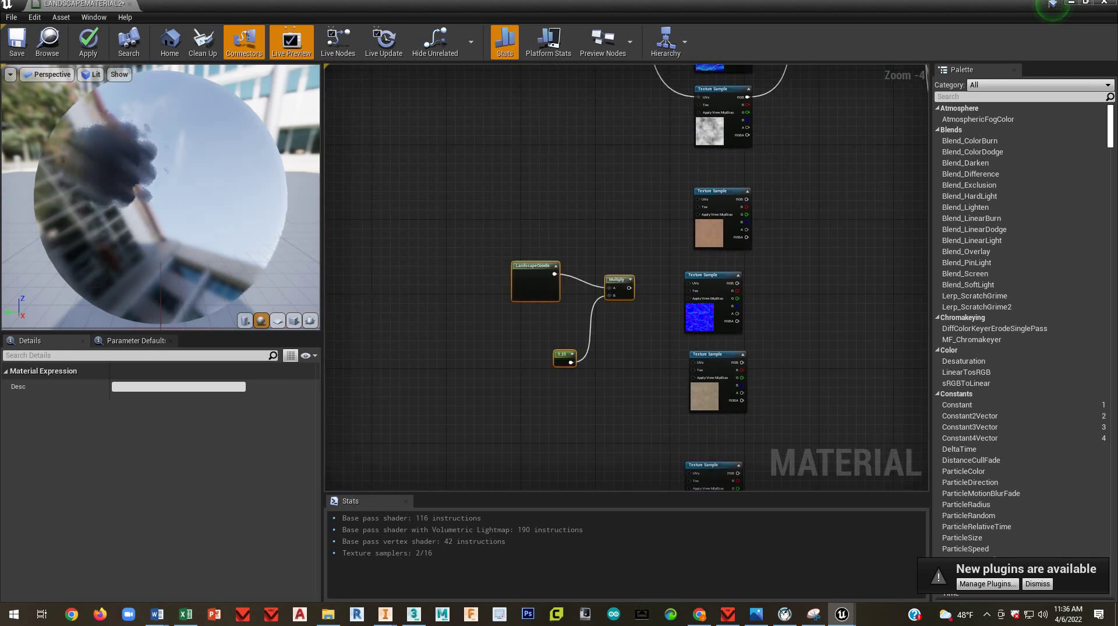
right_click_drag(620, 404, 619, 225)
right_click_drag(546, 393, 562, 329)
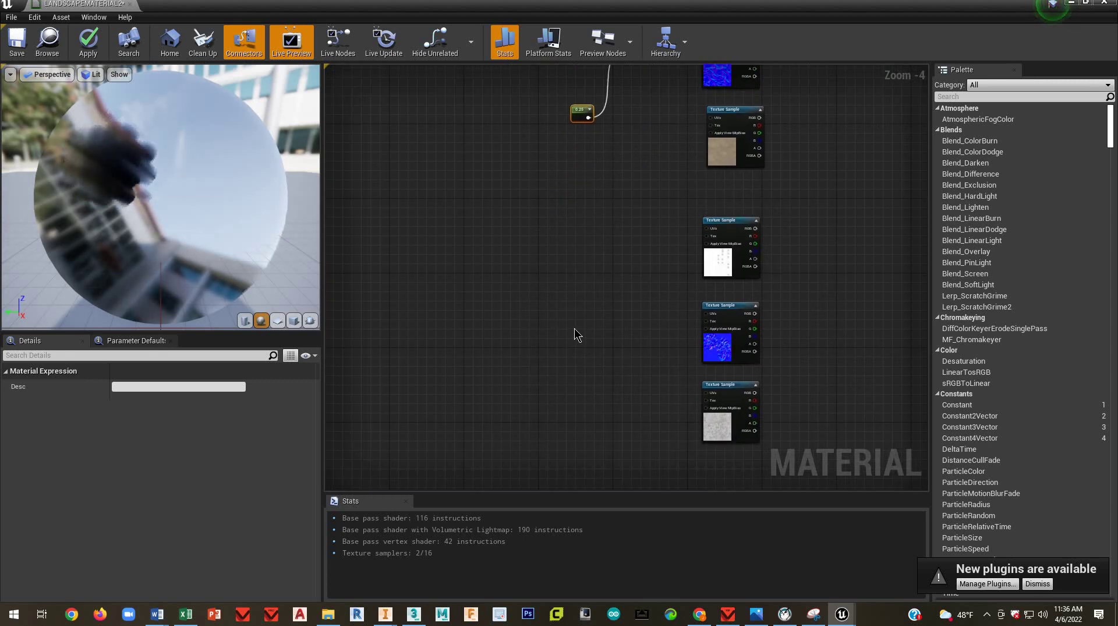
key("ctrl+v")
Step: Copy the rock MakeMaterialAttributes node and paste one copy beside each of the two new texture groups
right_click_drag(843, 308, 691, 383)
scroll(693, 353, "down", 2)
right_click_drag(778, 283, 666, 414)
scroll(621, 209, "up", 2)
left_click_drag(491, 114, 596, 311)
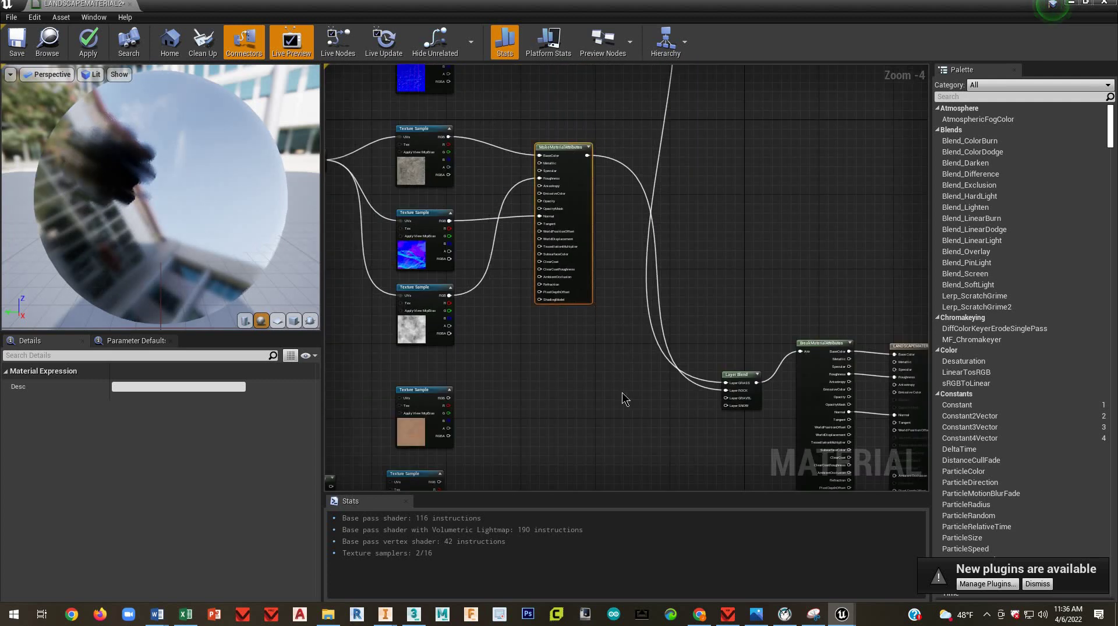
right_click_drag(551, 489, 662, 214)
key("ctrl+v")
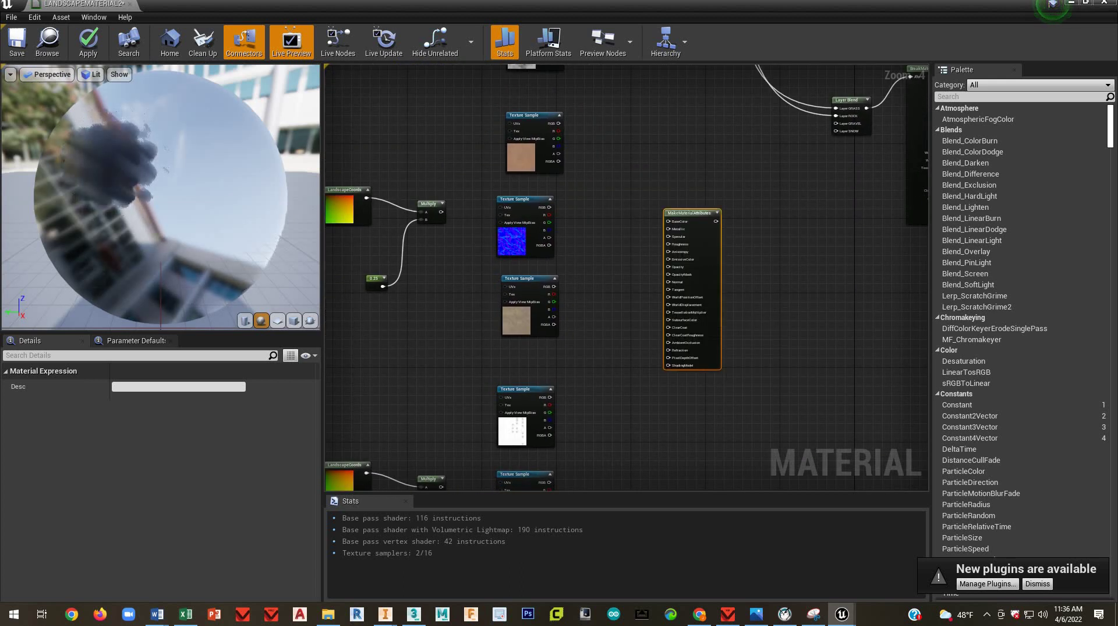
right_click_drag(772, 349, 747, 139)
key("ctrl+v")
scroll(709, 323, "down", 2)
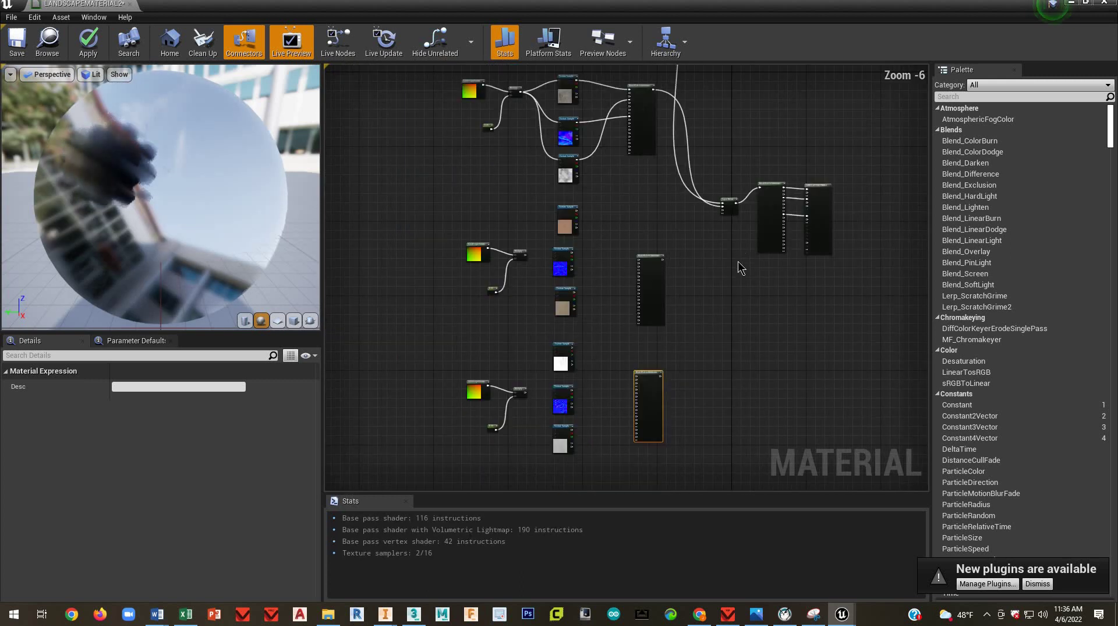
Step: Connect the copied Multiply output to the UVs of the sandstone, gravel normal and gravel color texture samples
scroll(738, 262, "down", 1)
right_click_drag(686, 198, 767, 190)
scroll(656, 250, "up", 3)
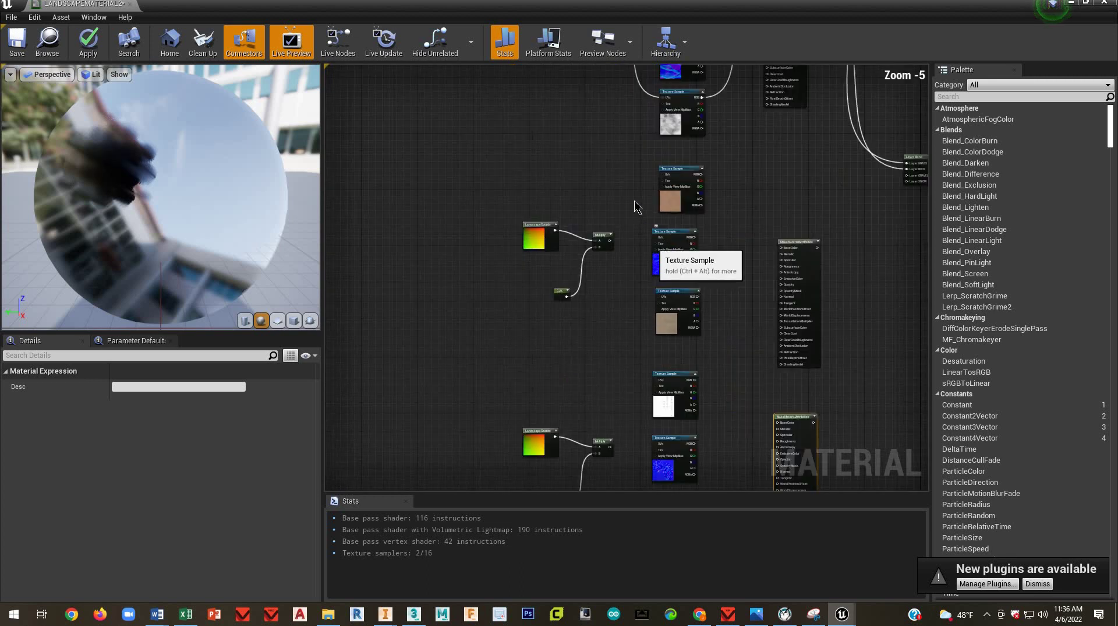
right_click_drag(634, 142, 610, 144)
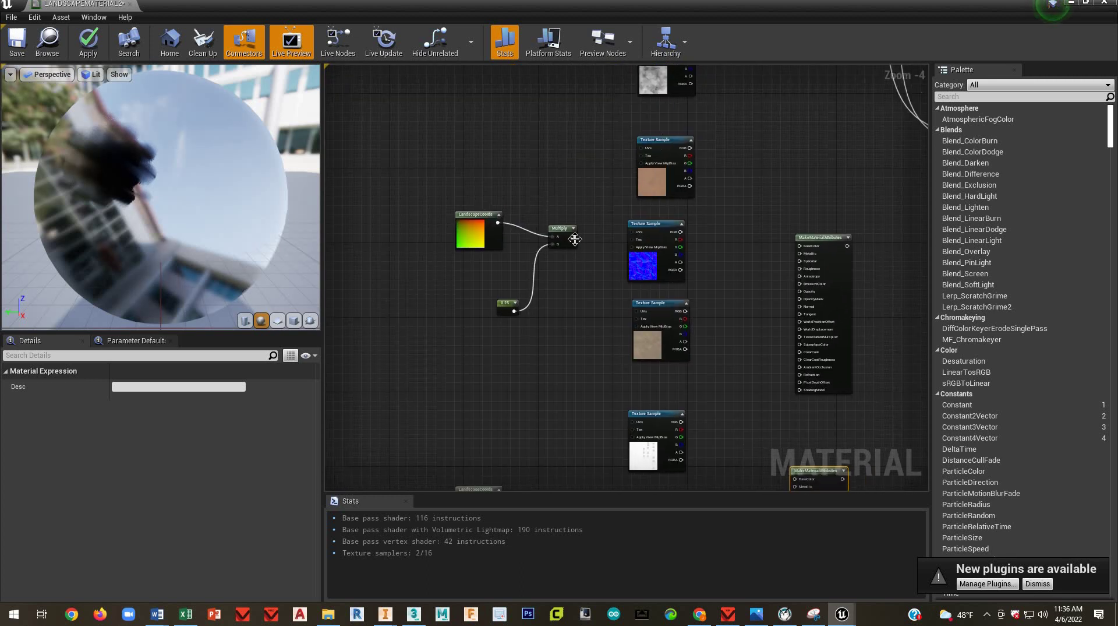
scroll(575, 234, "up", 1)
left_click_drag(564, 232, 657, 113)
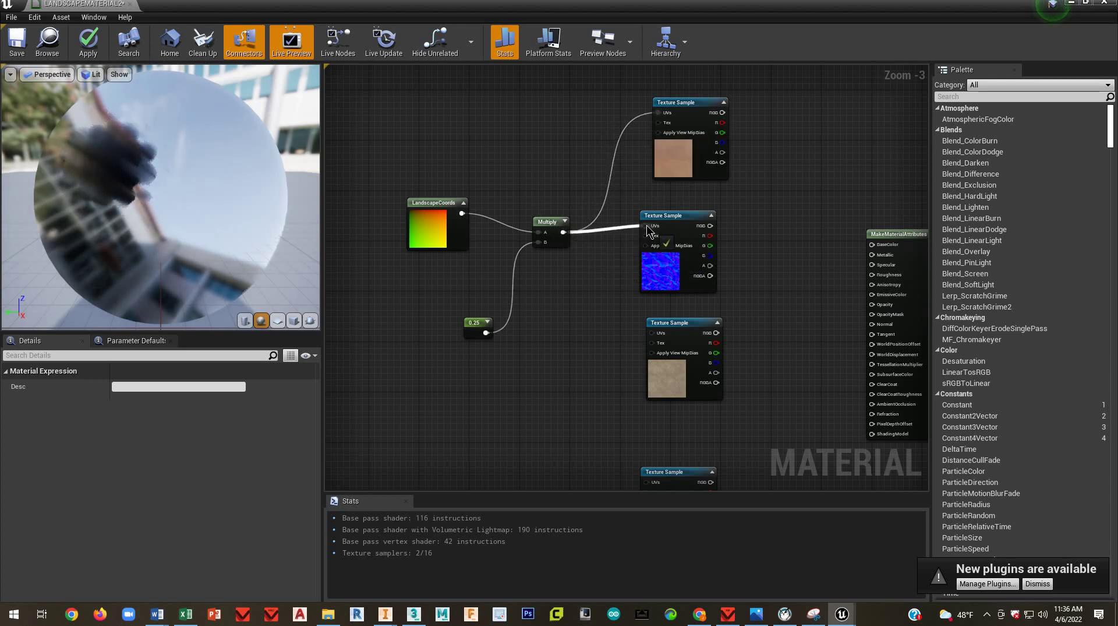
left_click_drag(648, 243, 648, 240)
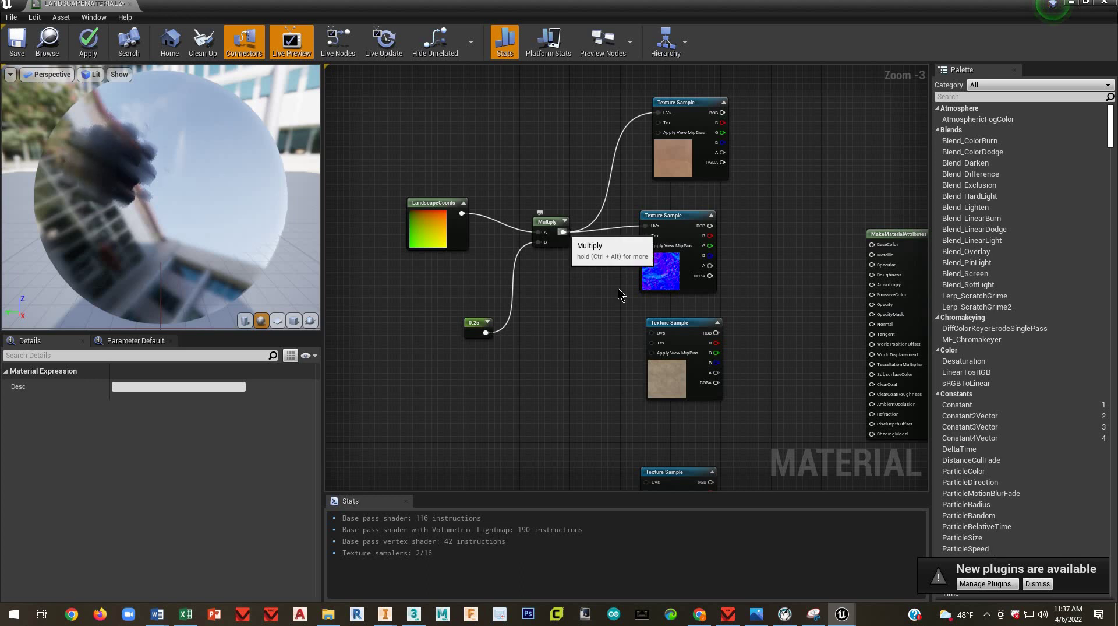
left_click_drag(564, 232, 653, 341)
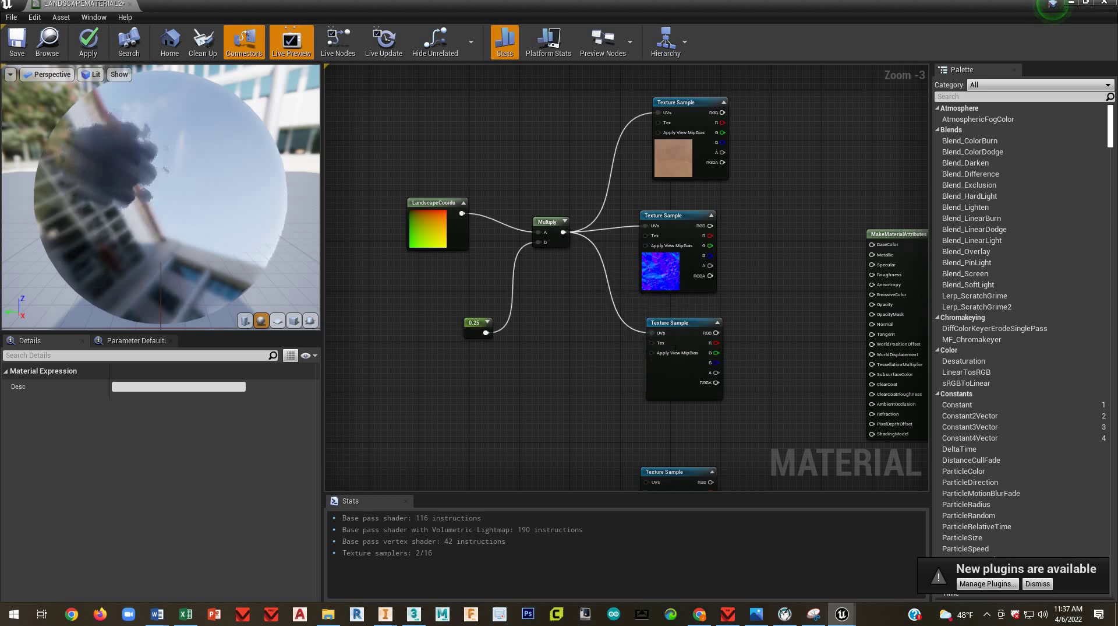
Step: Connect the lowest Multiply output to the UVs of the T_Frame_M, T_RockMesh_N and T_MacroVariation texture samples
right_click_drag(594, 371, 595, 120)
right_click_drag(597, 301, 547, 247)
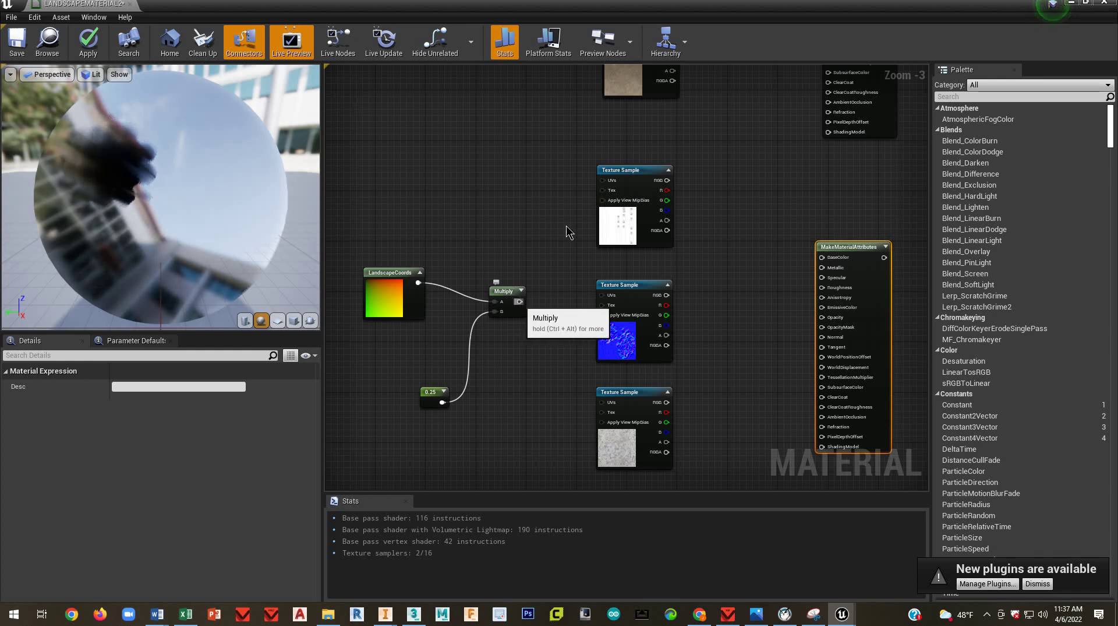
left_click_drag(519, 302, 603, 185)
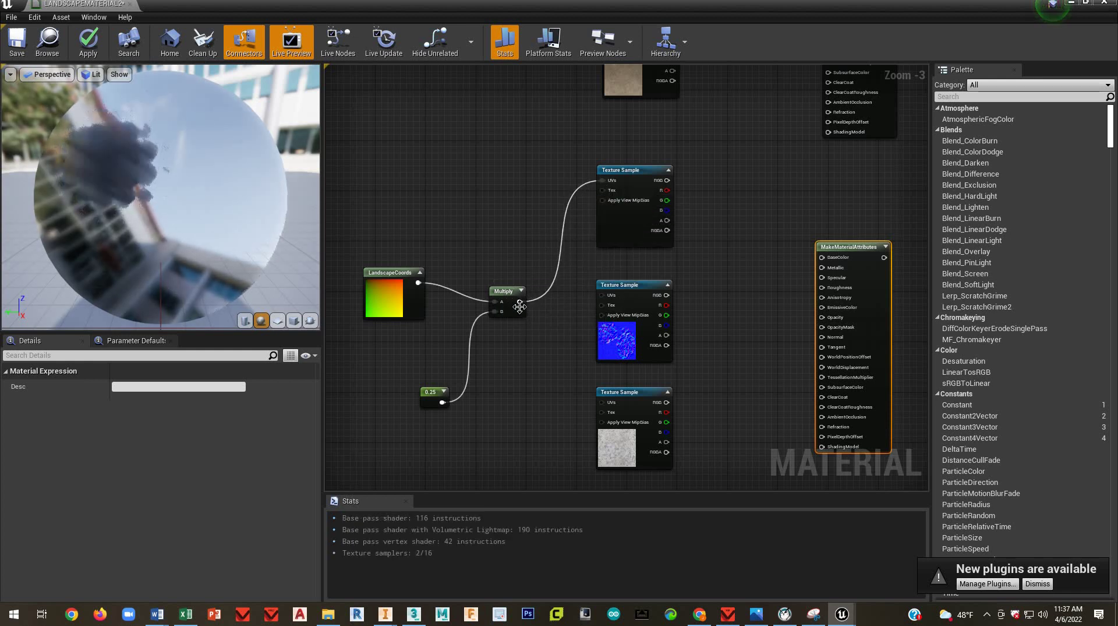
left_click_drag(601, 299, 601, 296)
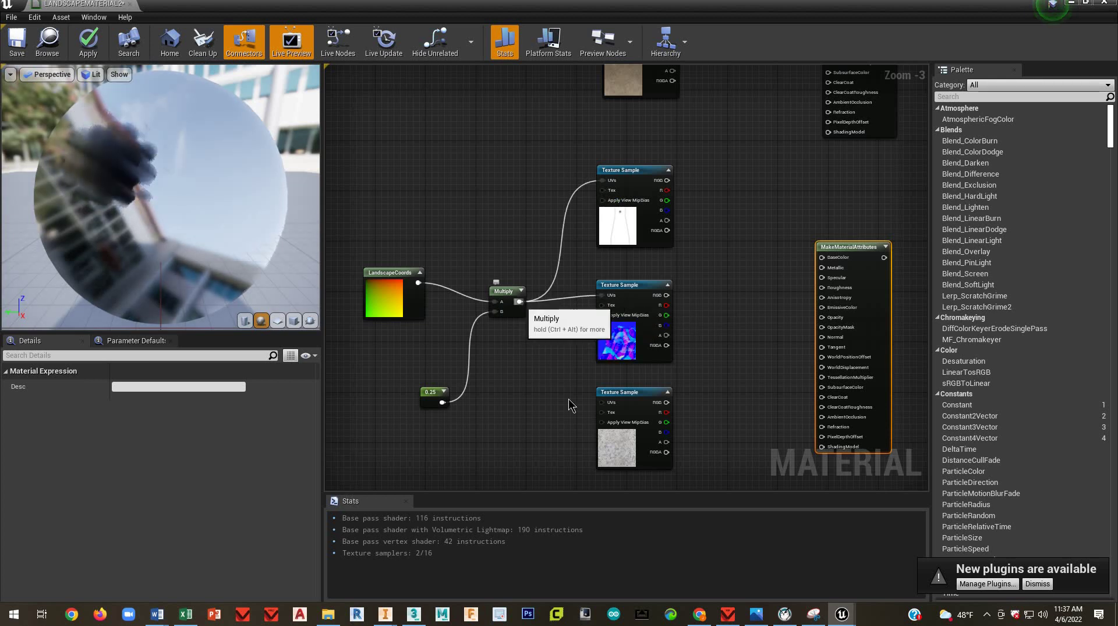
left_click_drag(520, 301, 602, 401)
right_click_drag(720, 413, 575, 437)
right_click_drag(623, 244, 580, 455)
right_click_drag(587, 203, 567, 280)
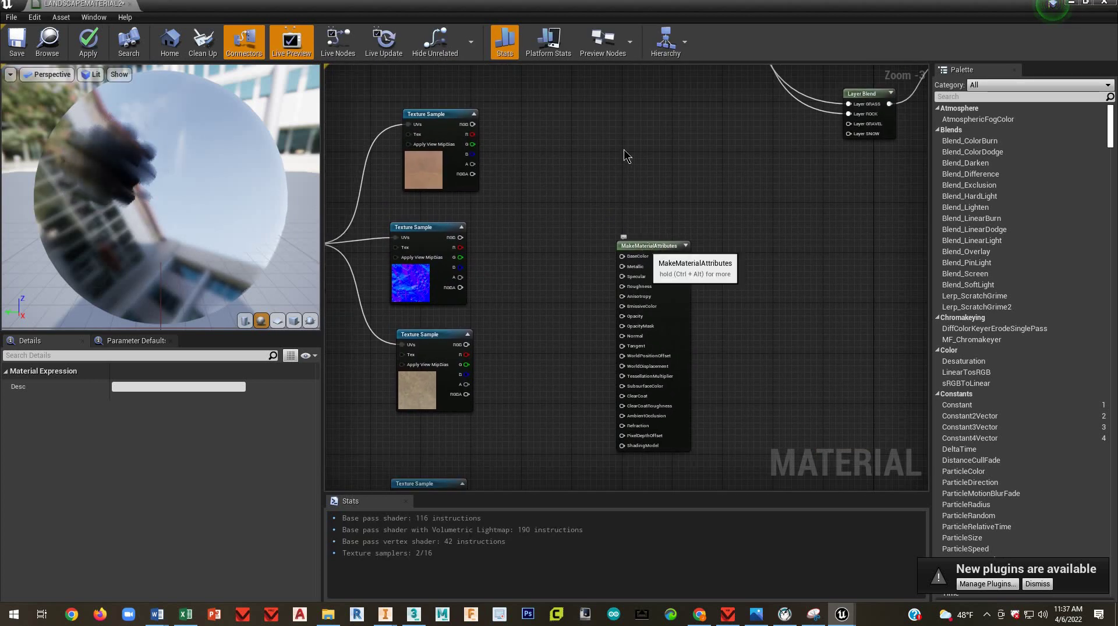
Step: Connect the gravel group's sandstone, normal and gravel color texture RGB outputs to BaseColor, Normal and Roughness of its MakeMaterialAttributes node
left_click_drag(645, 248, 619, 149)
right_click_drag(701, 172, 752, 182)
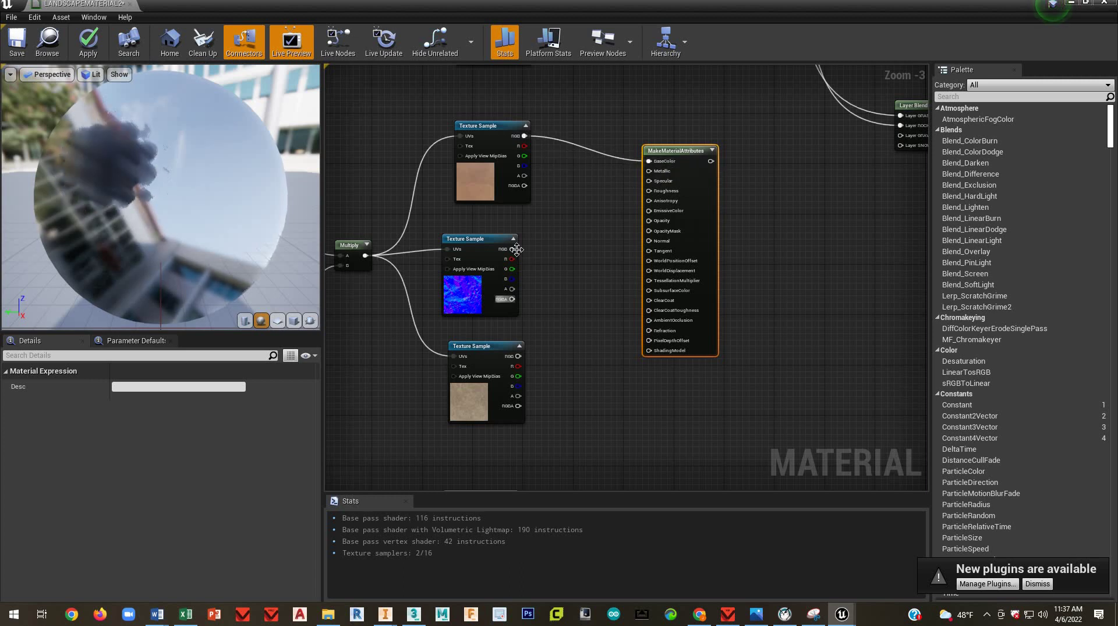
left_click_drag(512, 249, 649, 241)
left_click_drag(518, 356, 649, 191)
Step: Connect the snow group's T_Frame_M, T_RockMesh_N and T_MacroVariation RGB outputs to BaseColor, Normal and Roughness of its MakeMaterialAttributes node
right_click_drag(600, 268, 559, 206)
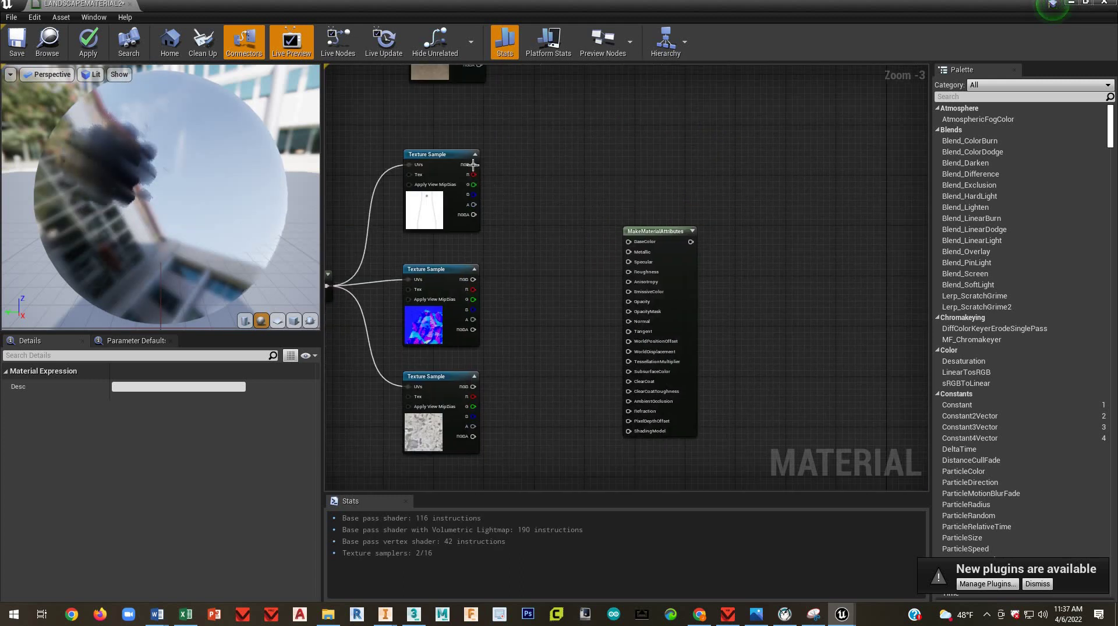
right_click_drag(469, 164, 549, 168)
left_click_drag(544, 166, 700, 245)
left_click_drag(544, 280, 699, 322)
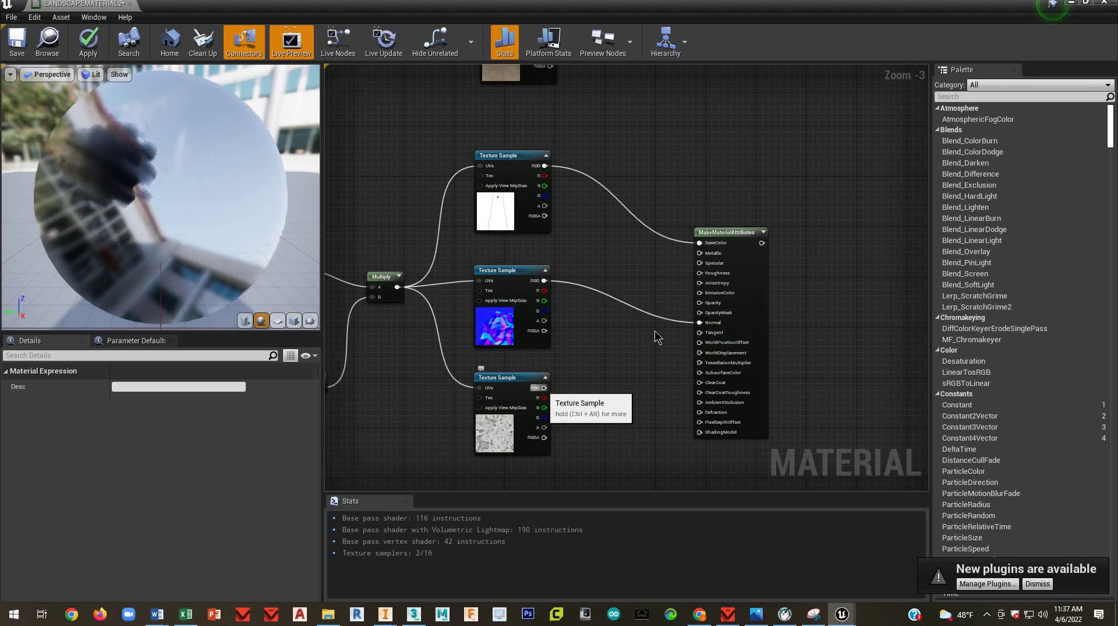
left_click_drag(543, 387, 699, 273)
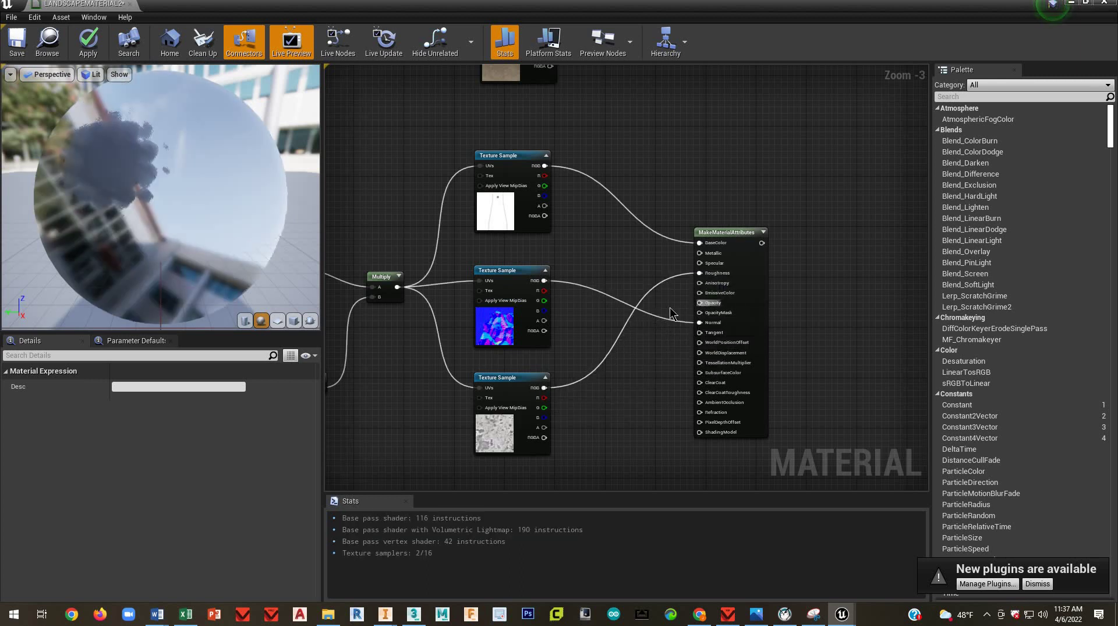
Step: Connect the gravel and snow MakeMaterialAttributes outputs to the Layer GRAVEL and Layer SNOW inputs of the Layer Blend node
scroll(672, 304, "down", 3)
right_click_drag(762, 264, 566, 458)
scroll(516, 326, "up", 3)
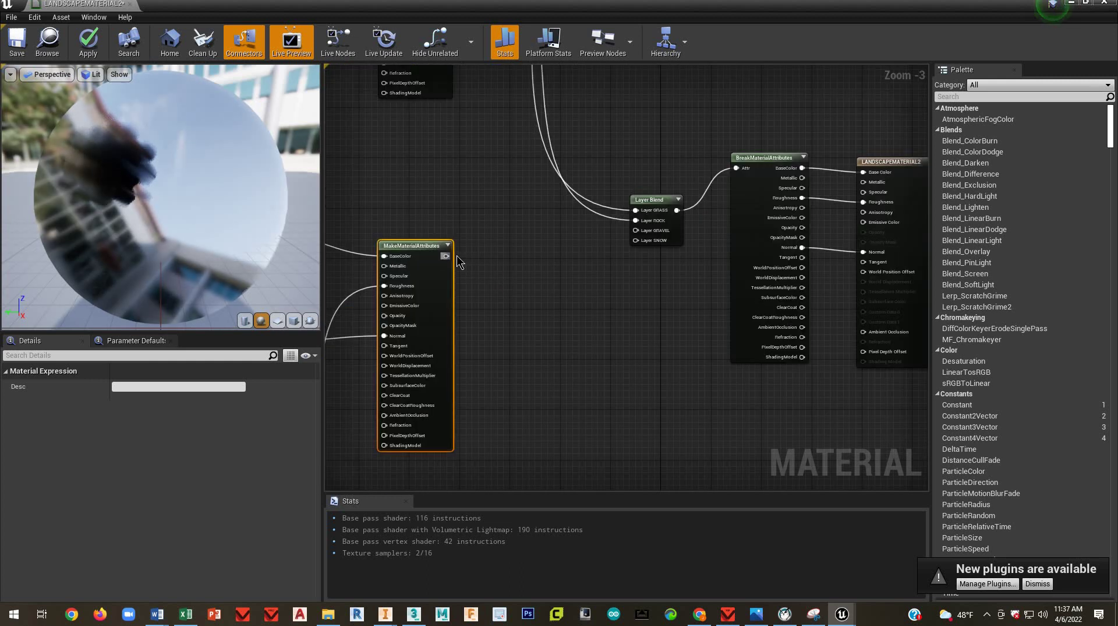
left_click_drag(458, 257, 636, 230)
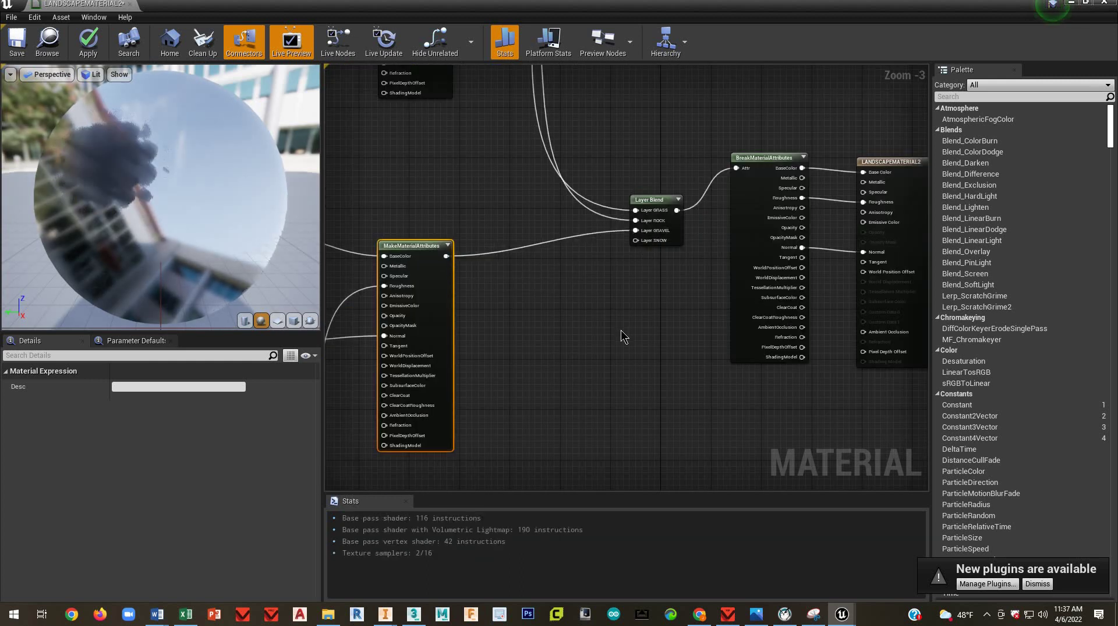
scroll(621, 330, "down", 4)
right_click_drag(621, 330, 516, 341)
scroll(516, 341, "up", 2)
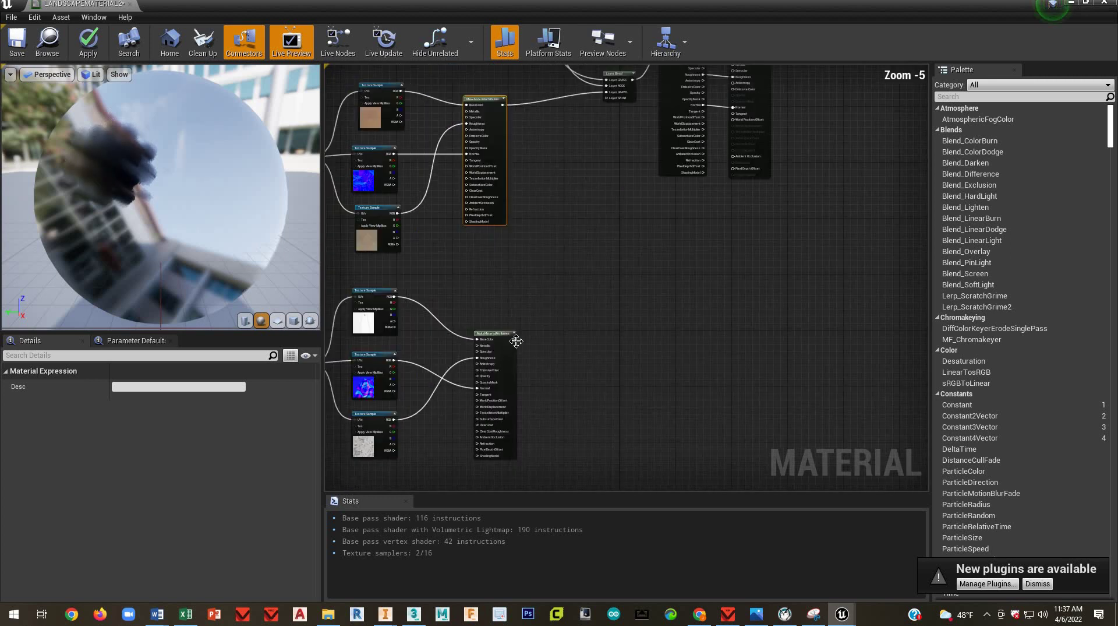
left_click_drag(514, 339, 607, 98)
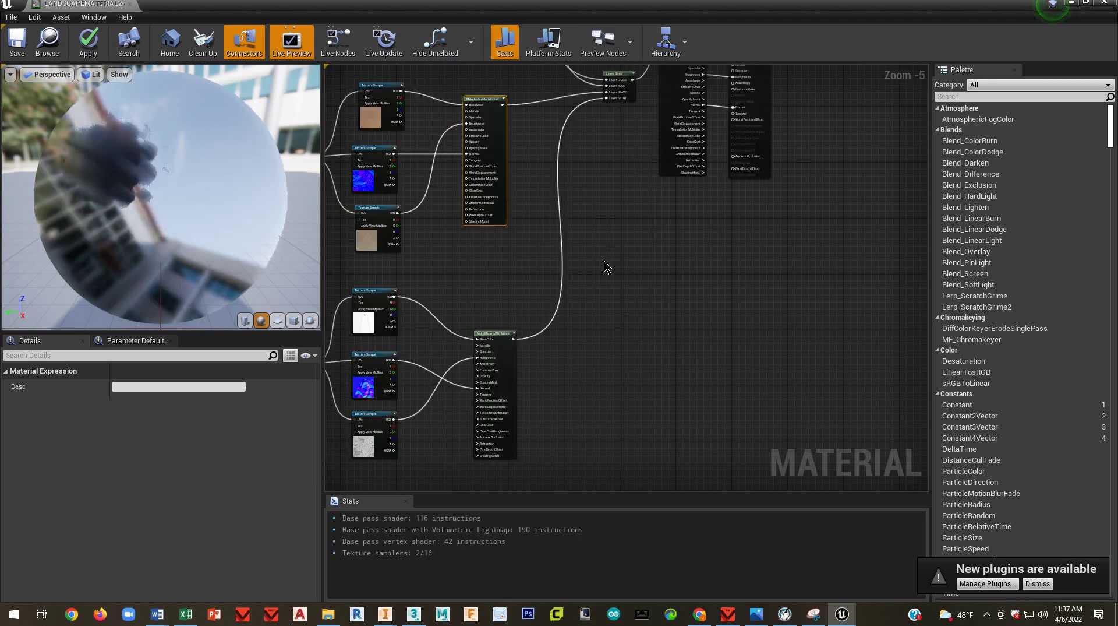
Step: Save the LANDSCAPEMATERIAL2 material and close its editor
scroll(606, 267, "down", 3)
right_click_drag(623, 339, 743, 372)
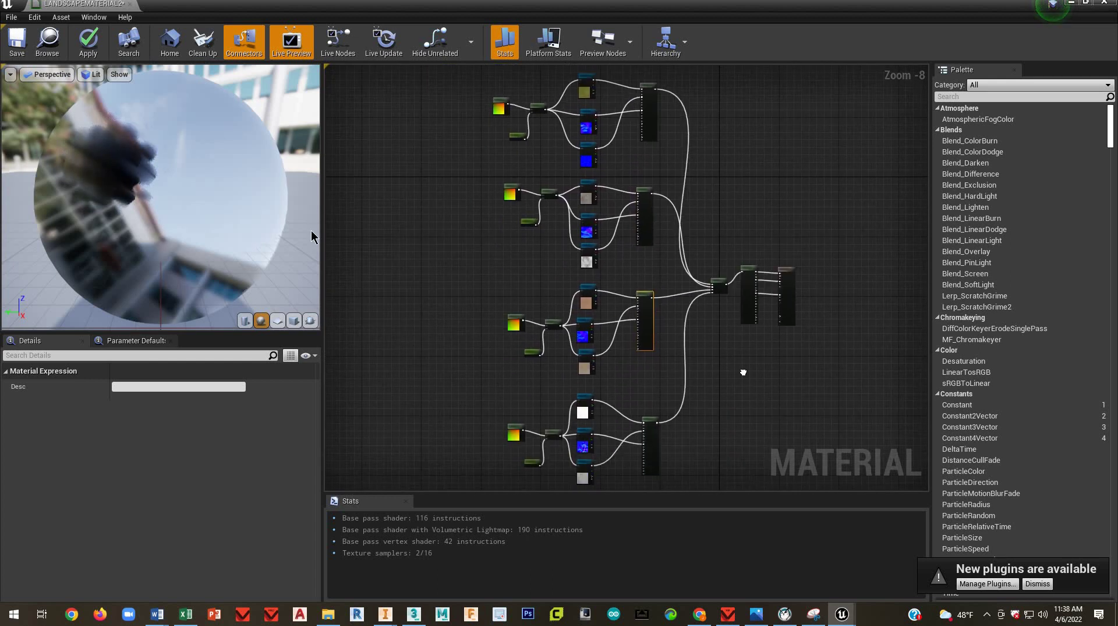
left_click(17, 40)
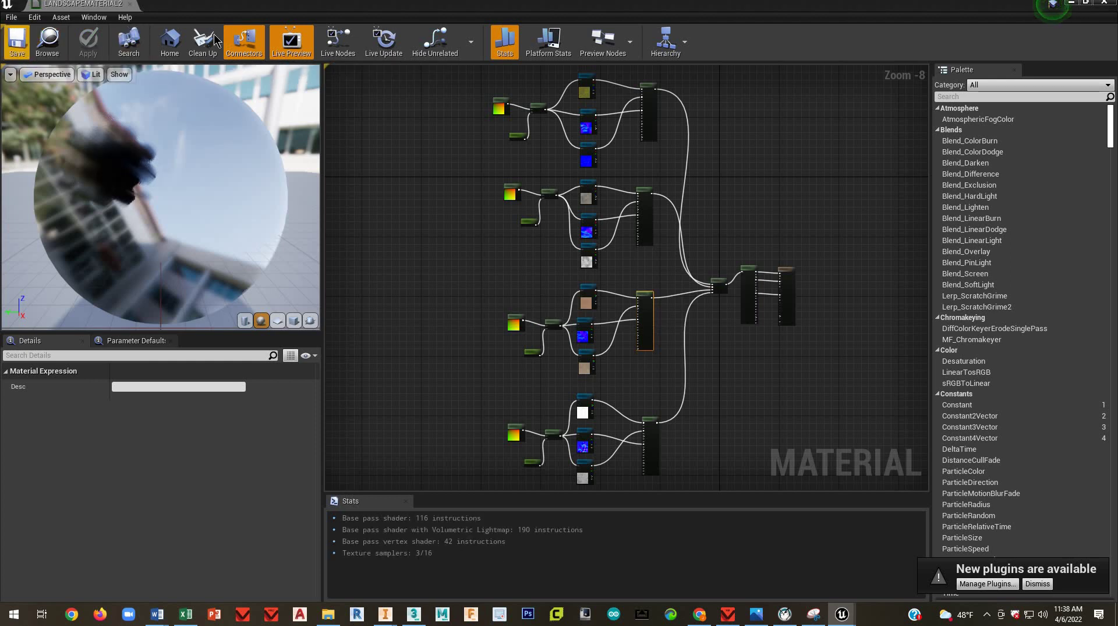
left_click(1103, 2)
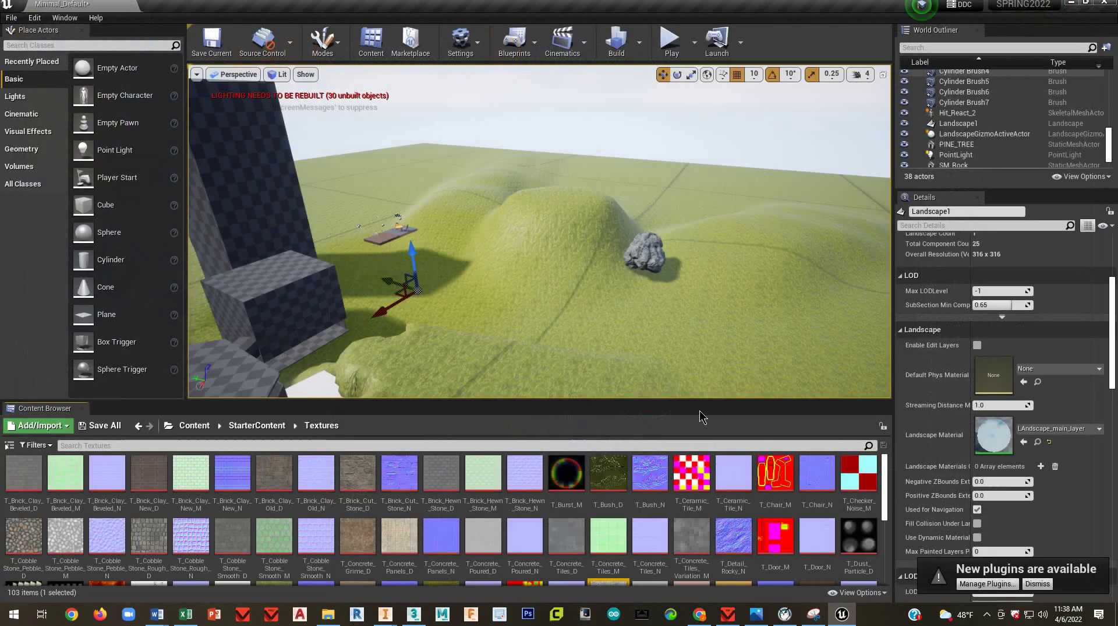
Step: Select Landscape1 and assign LANDSCAPEMATERIAL2 from its content folder as the Landscape Material
key("alt+Left")
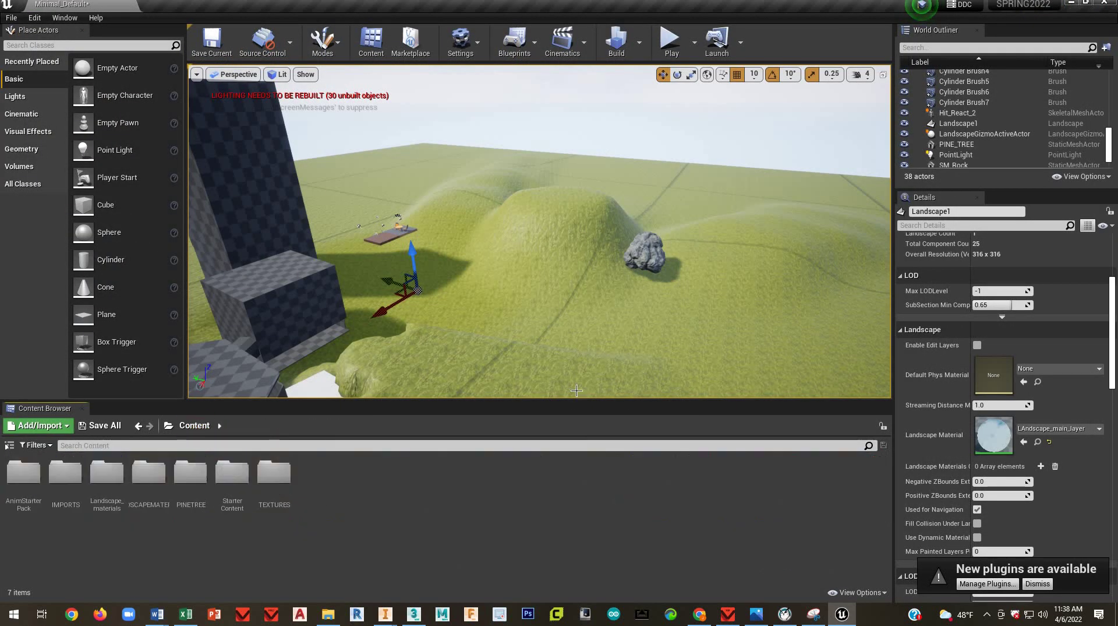
right_click_drag(539, 231, 597, 167)
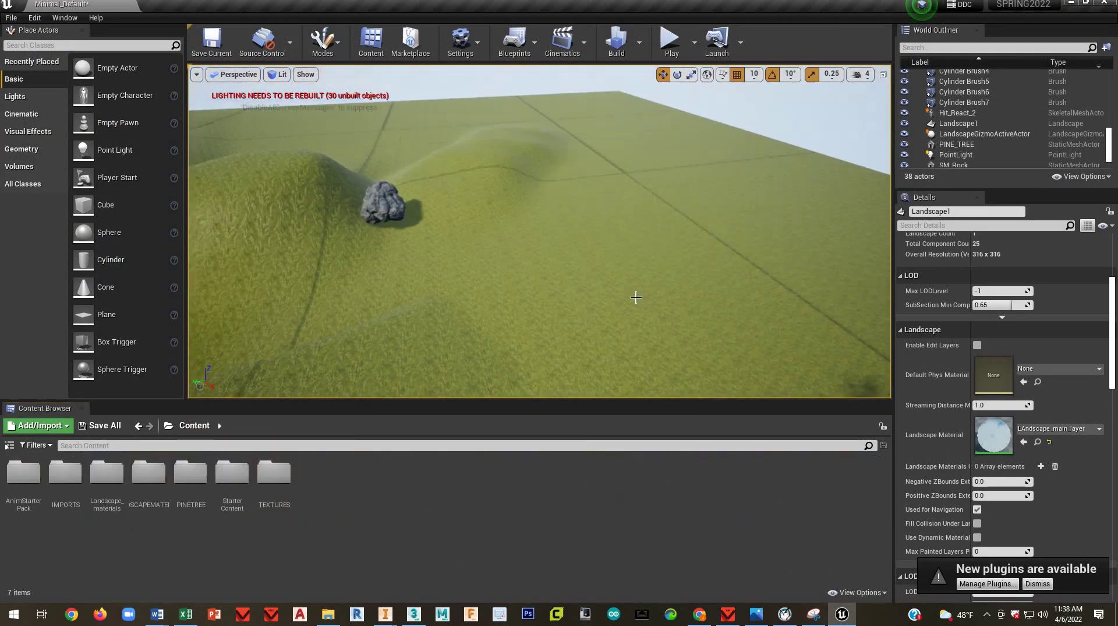
right_click_drag(636, 297, 638, 300)
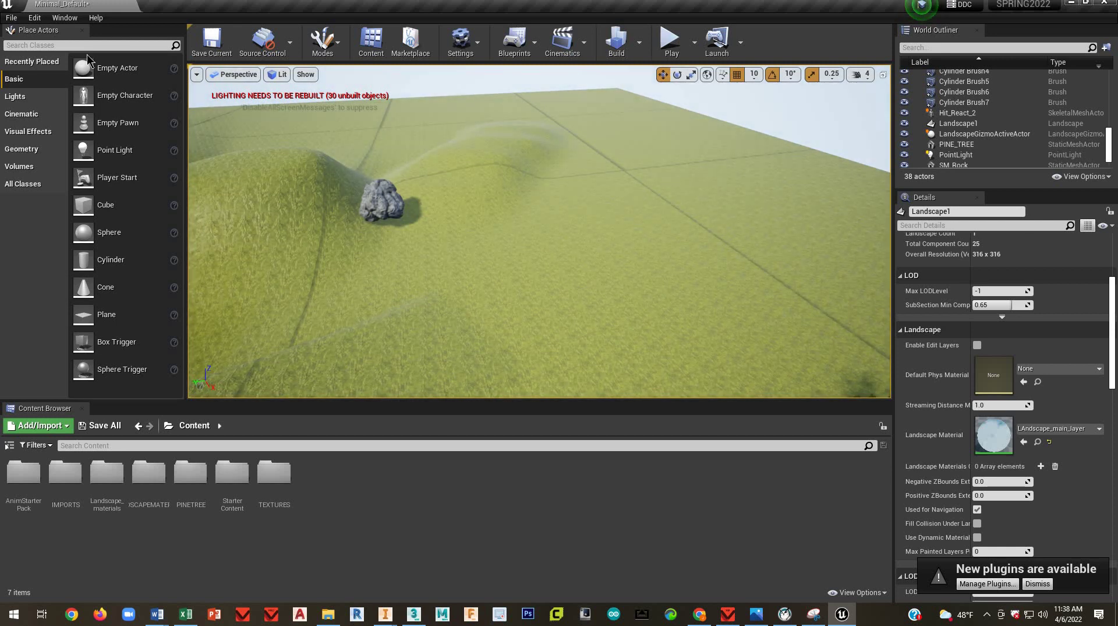
left_click(337, 43)
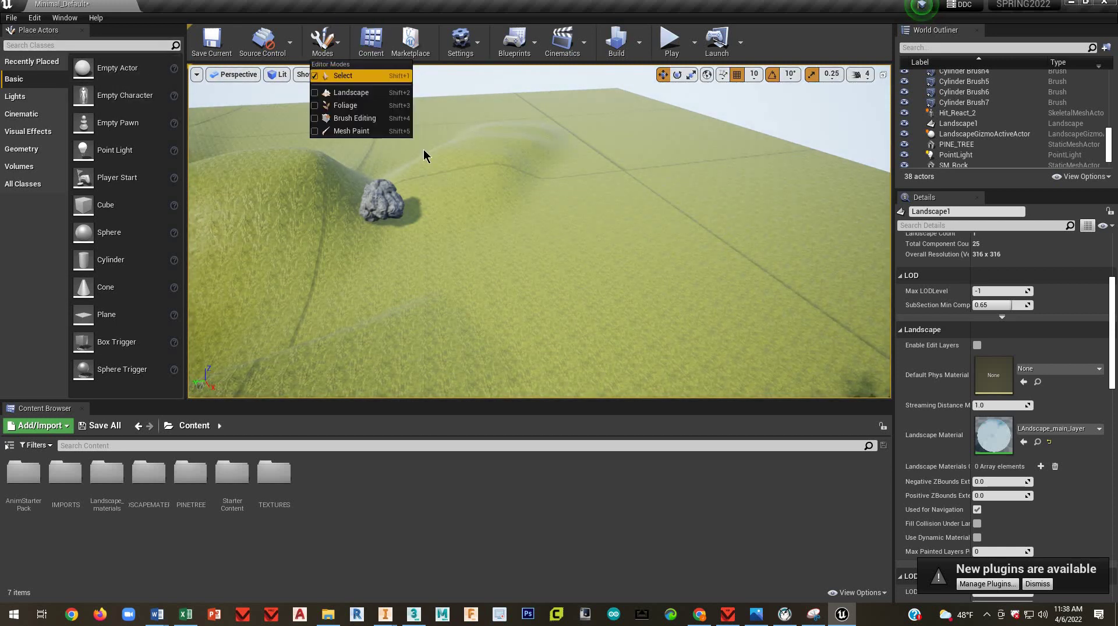
left_click(577, 246)
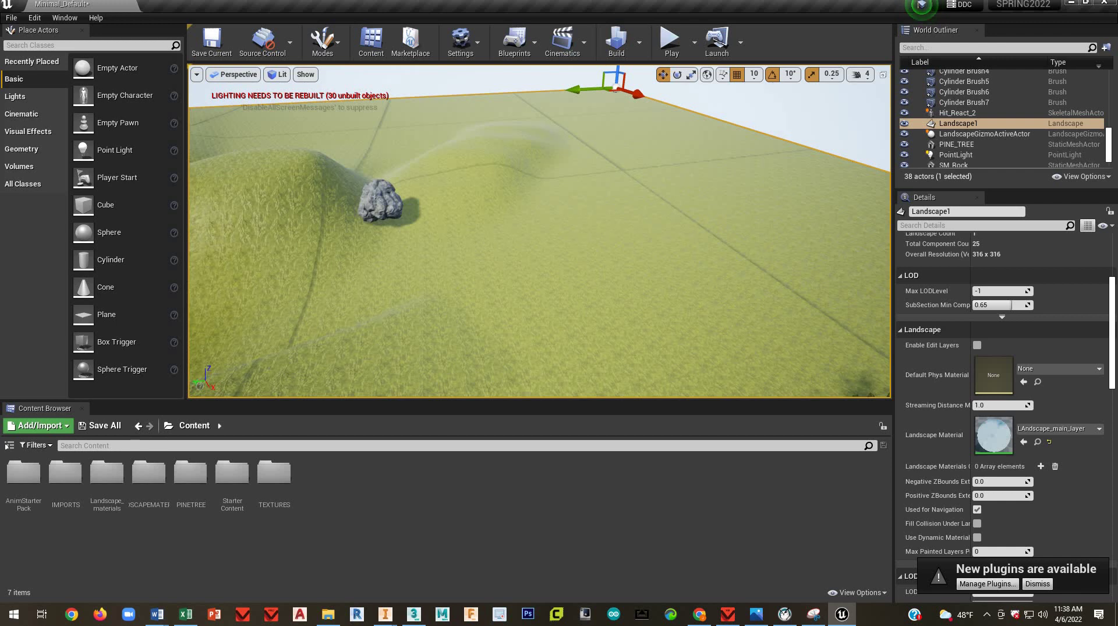
mouse_move(663, 263)
right_mouse_down()
mouse_move(547, 292)
mouse_move(664, 263)
right_mouse_up()
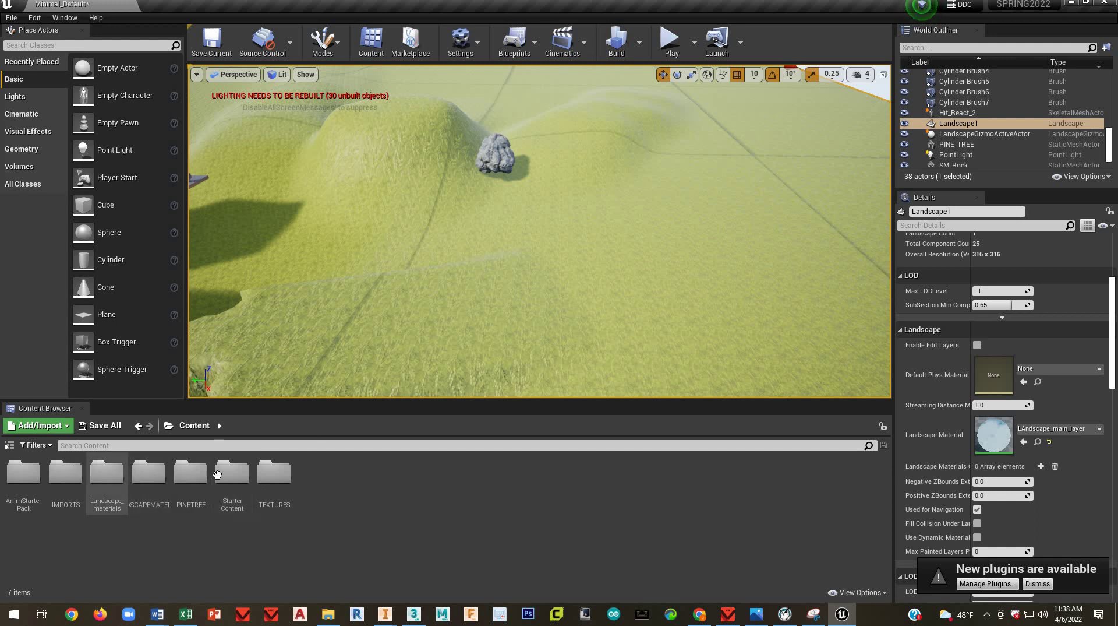
double_click(153, 473)
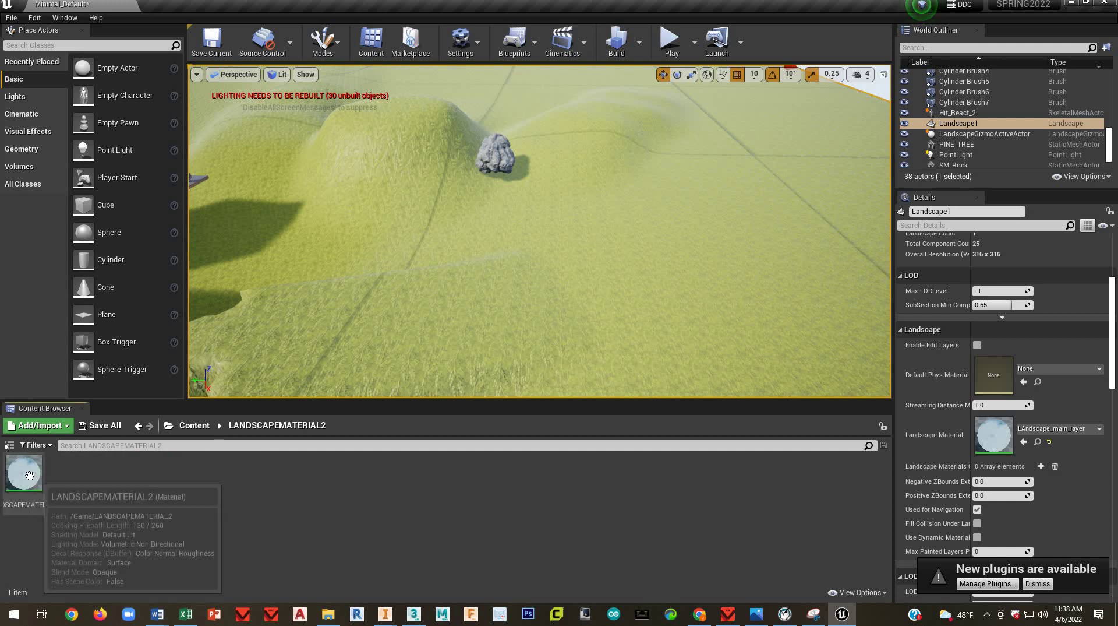
left_click_drag(31, 476, 1001, 436)
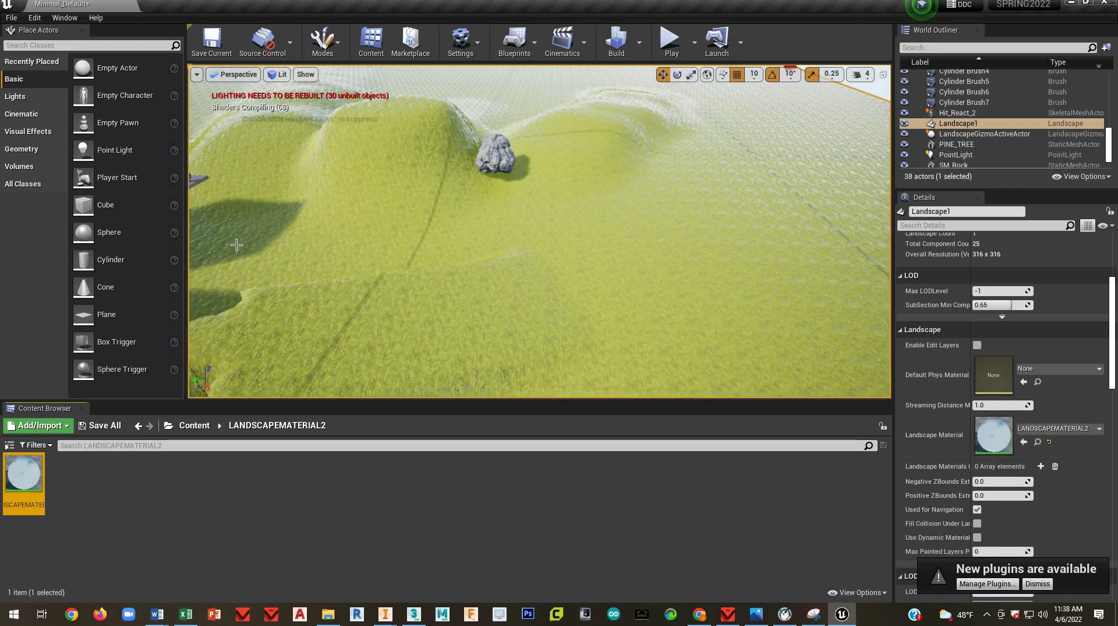
Step: Switch to Landscape mode and assign LANDSCAPEMATERIAL2 to the Landscape Material slot again
left_click(323, 41)
left_click(335, 92)
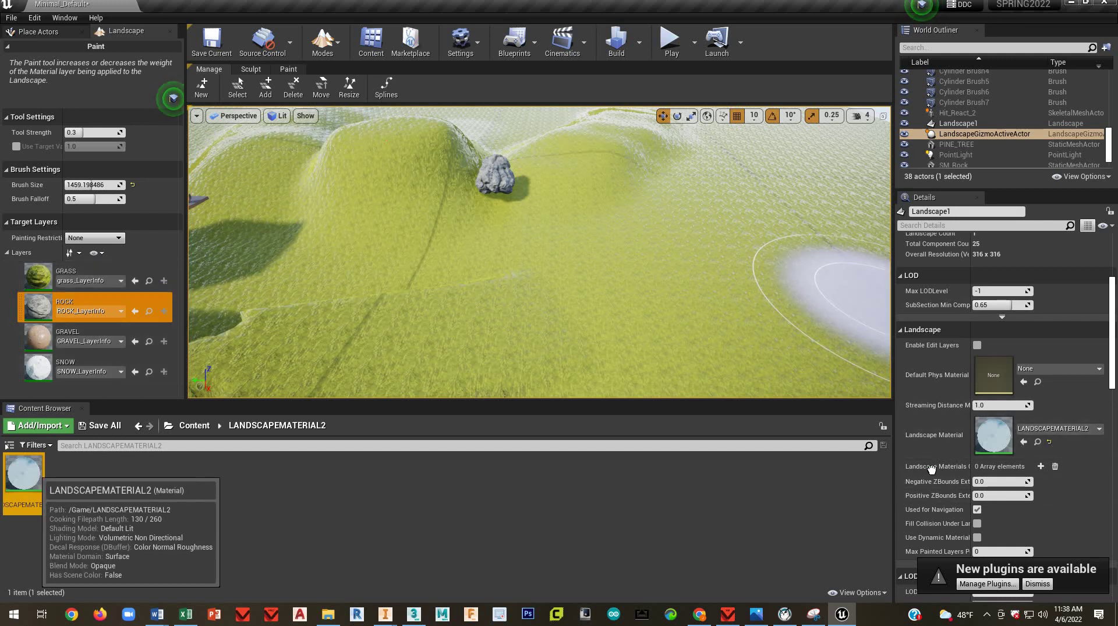
left_click_drag(35, 471, 1008, 435)
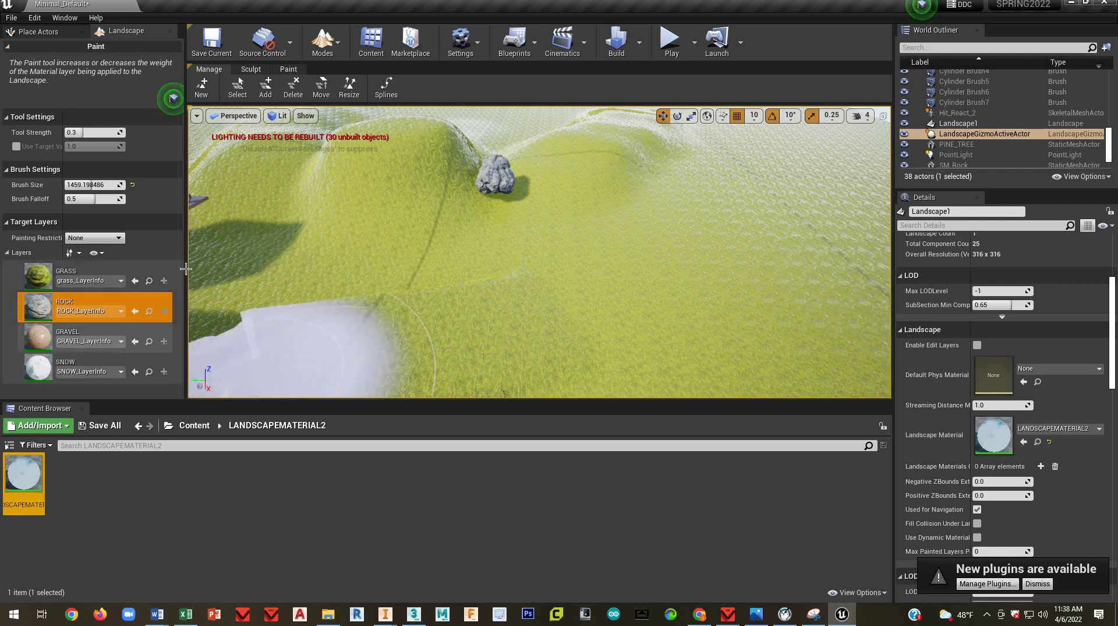
Step: Paint GRAVEL layer patches on the grass beside the painted rock area, using the Paint tool with a brush size of about 773.7
mouse_move(477, 256)
right_mouse_down()
mouse_move(349, 204)
mouse_move(204, 230)
mouse_move(198, 215)
right_mouse_up()
right_click_drag(511, 338, 542, 373)
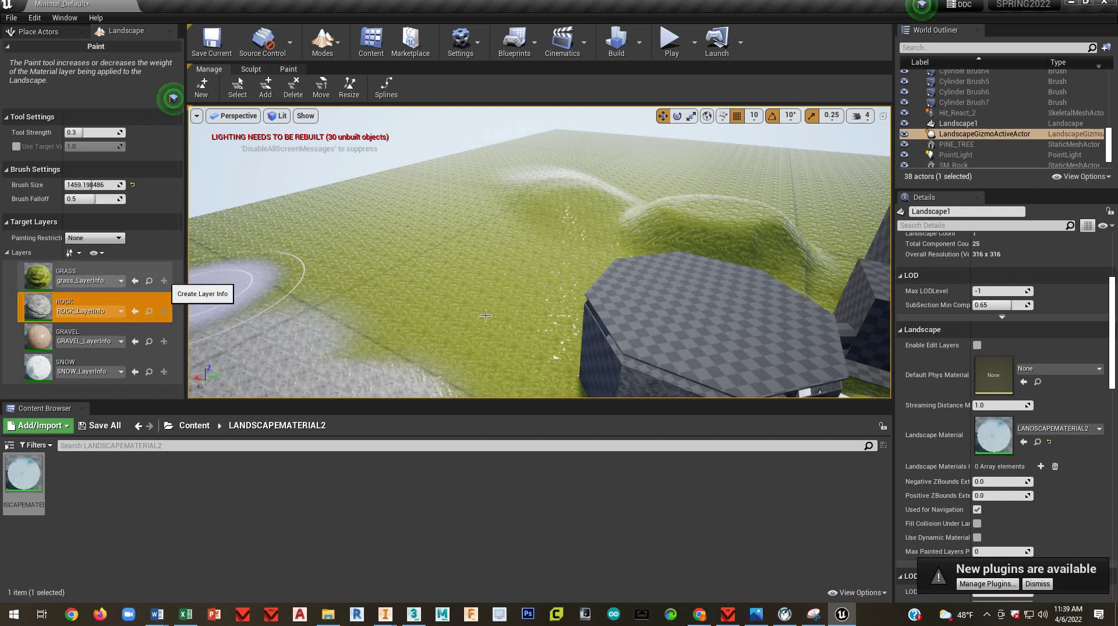
right_click_drag(509, 286, 487, 296)
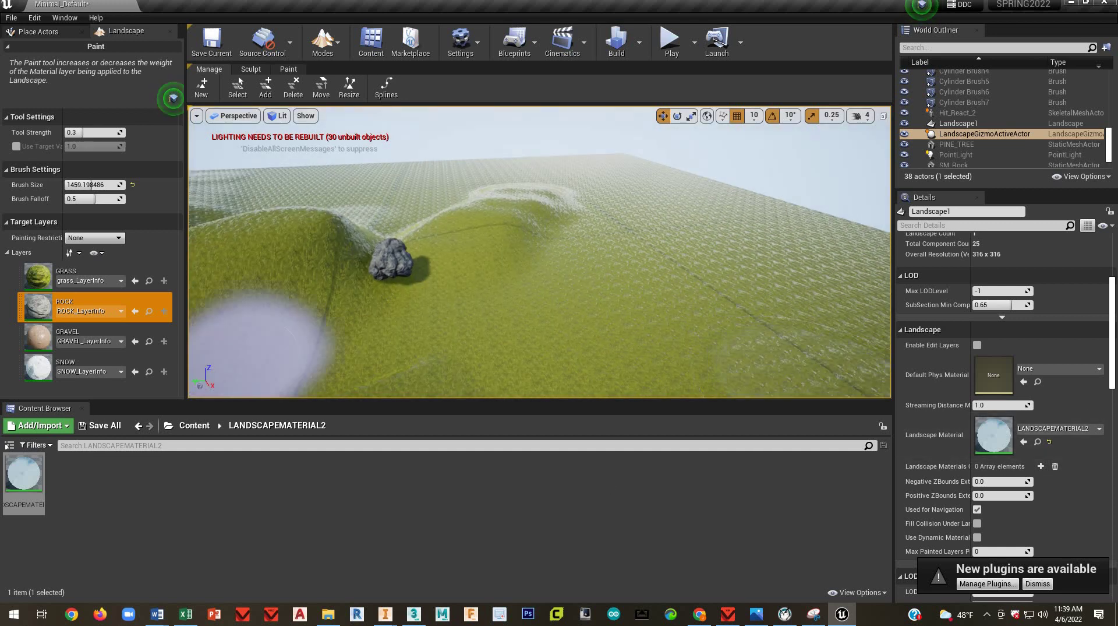
right_click_drag(383, 284, 382, 326)
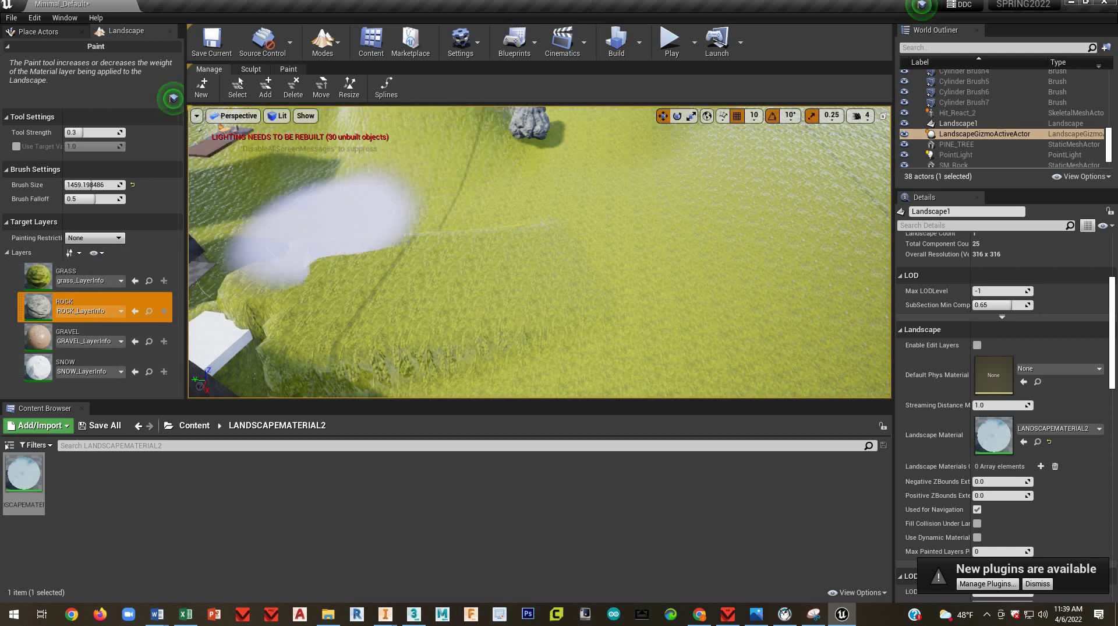
mouse_move(325, 221)
right_mouse_down()
mouse_move(225, 316)
mouse_move(224, 304)
right_mouse_up()
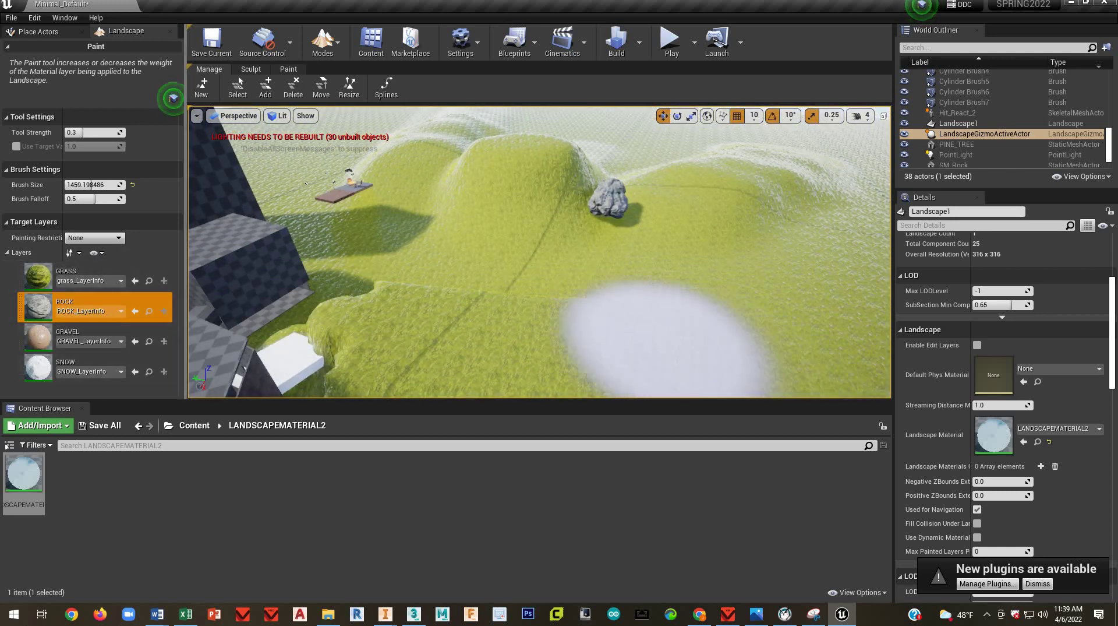
mouse_move(623, 317)
right_mouse_down()
mouse_move(582, 280)
mouse_move(472, 334)
mouse_move(454, 326)
right_mouse_up()
left_click(289, 71)
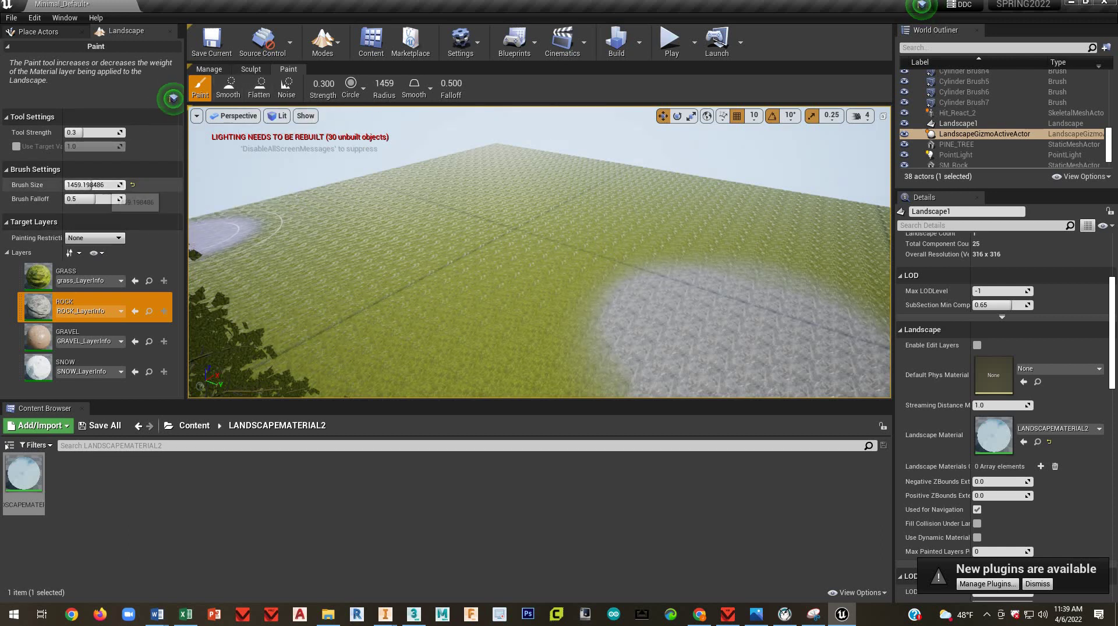
key("bracketleft")
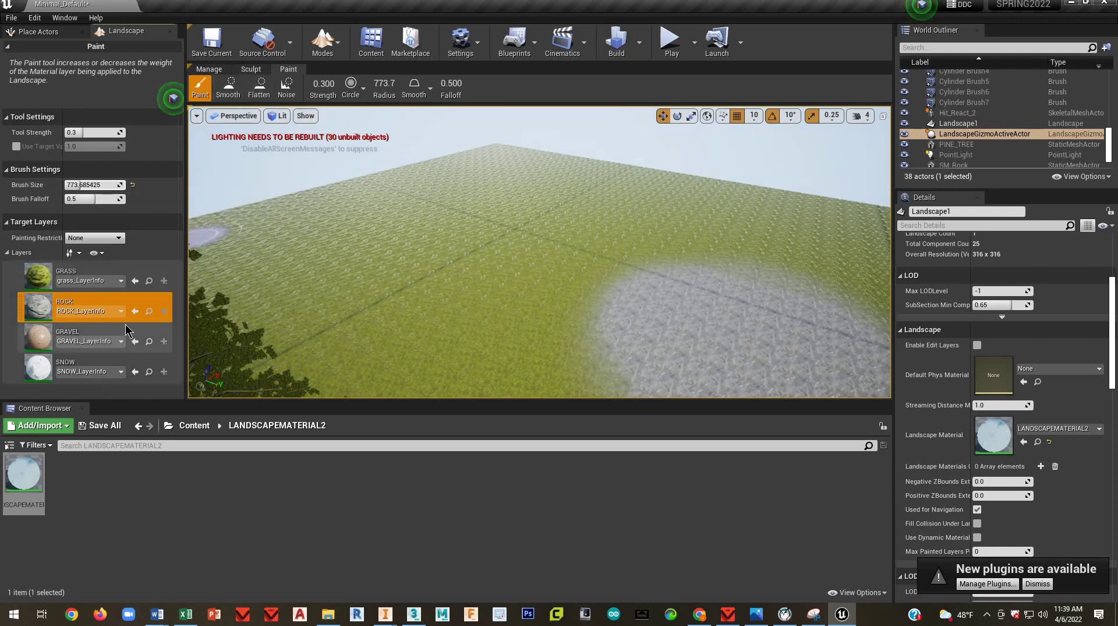
left_click(126, 328)
left_click(479, 291)
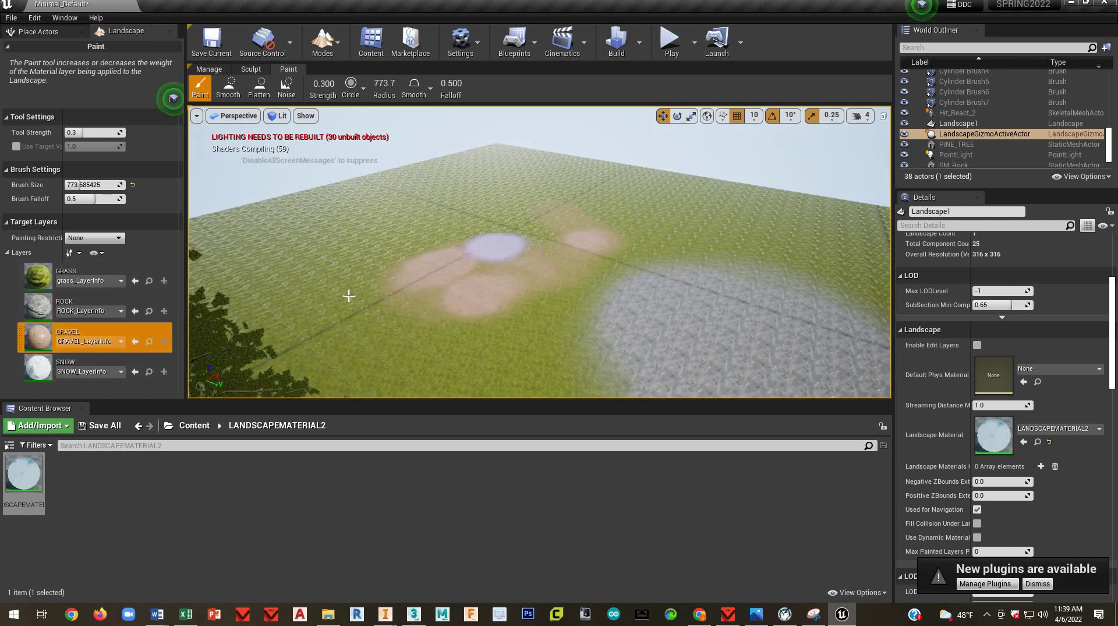
Step: Lower the landscape paint brush falloff to about 0.348
mouse_move(489, 279)
right_mouse_down()
mouse_move(653, 344)
mouse_move(757, 273)
mouse_move(408, 251)
right_mouse_up()
right_click_drag(350, 292, 326, 292)
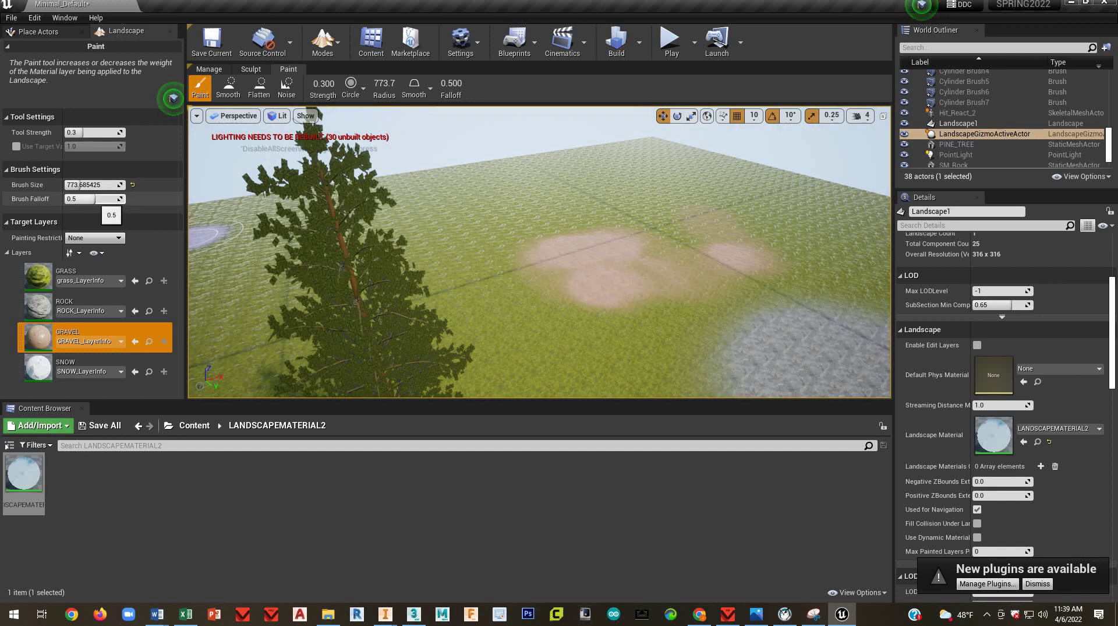
key("shift+[")
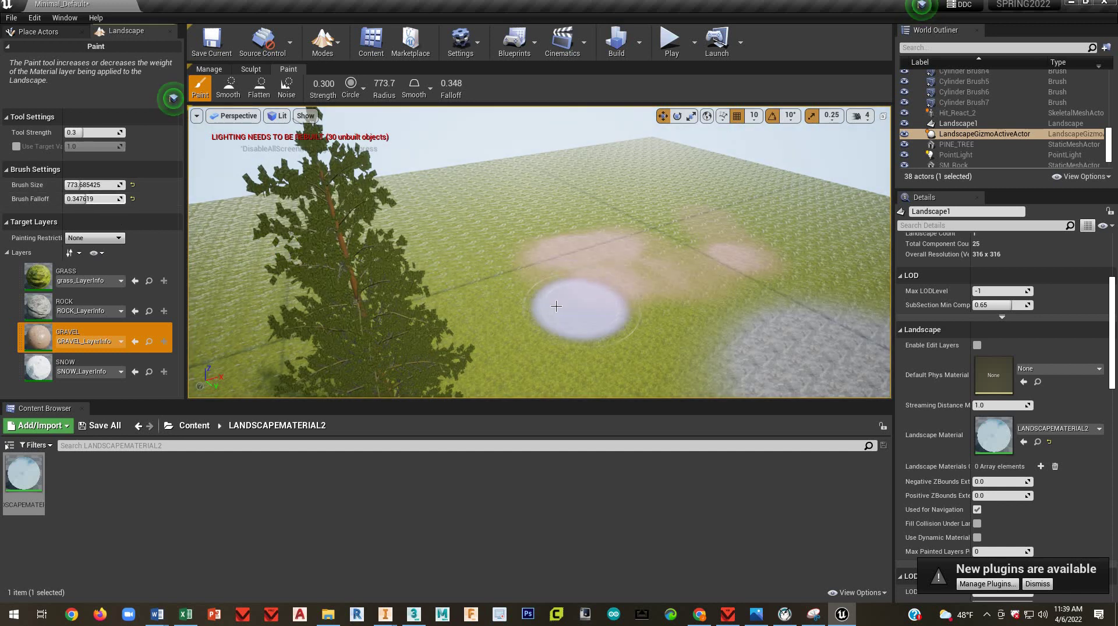
Step: Switch the paint target layer through SNOW, GRAVEL and ROCK, ending with GRASS selected
left_click(122, 370)
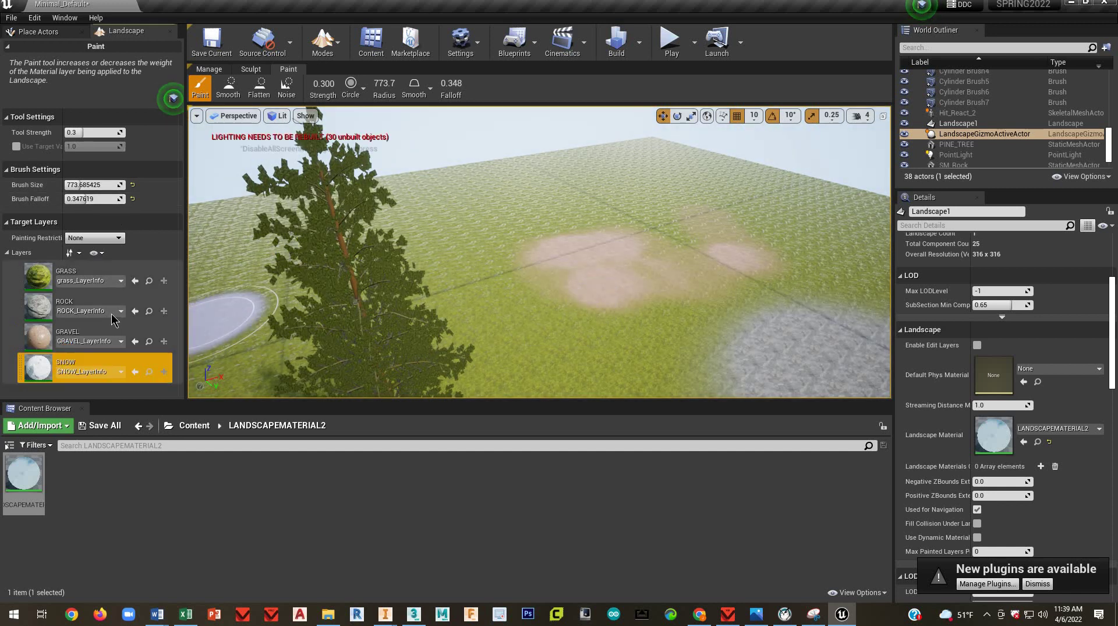
left_click(110, 330)
left_click(115, 305)
left_click(115, 269)
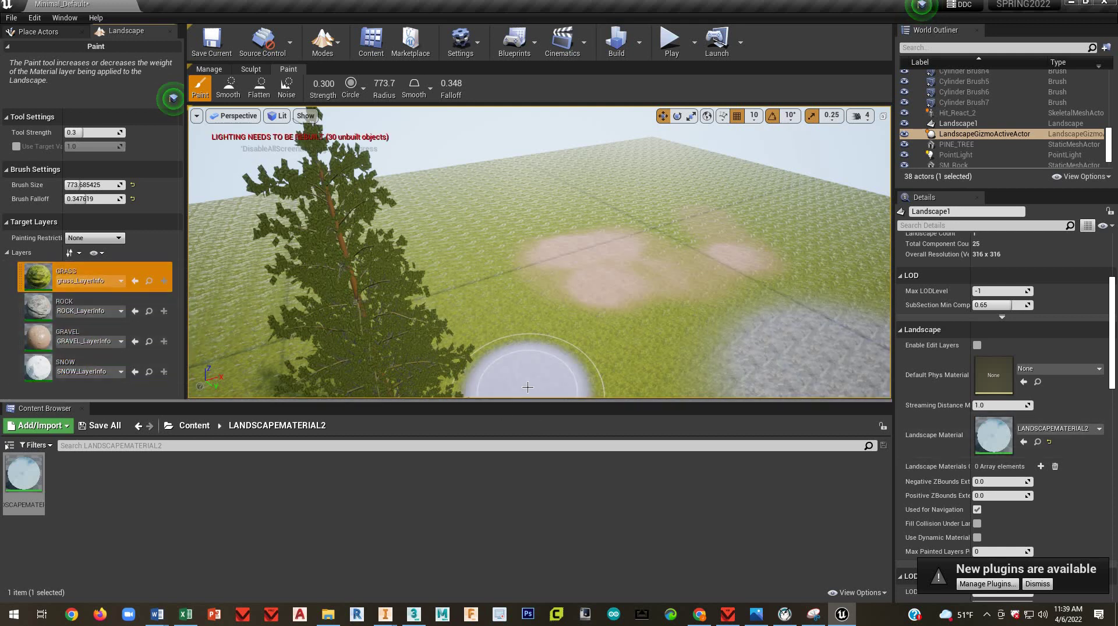